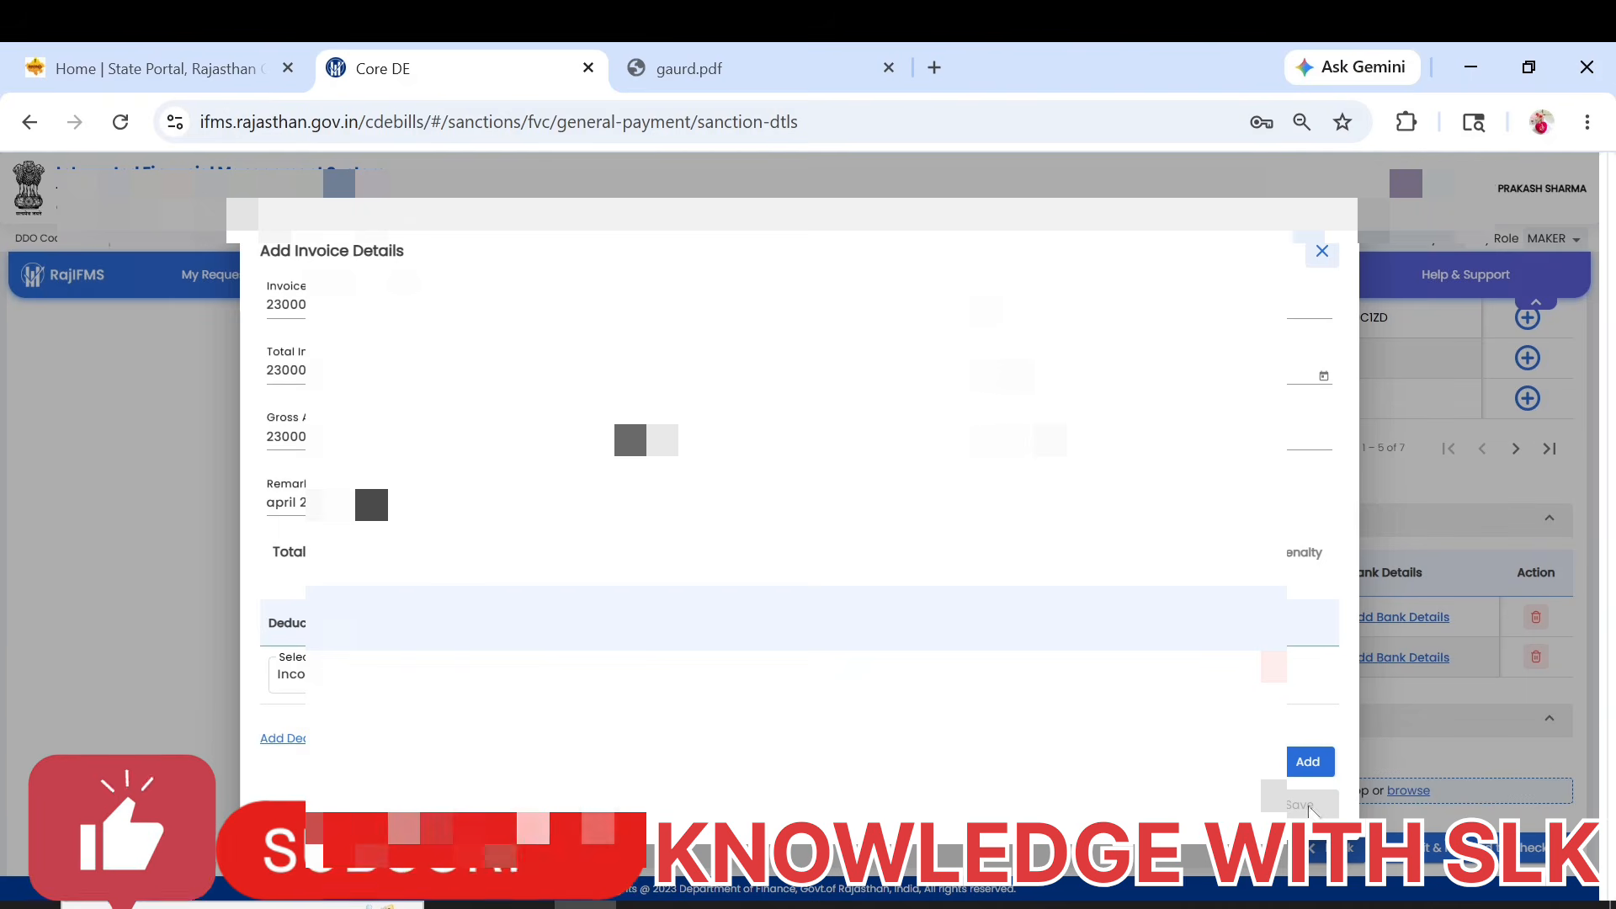
# Add and save the 23000 invoice for the first vendor, and assign the listed bank account to that vendor.
pyautogui.click(1309, 762)
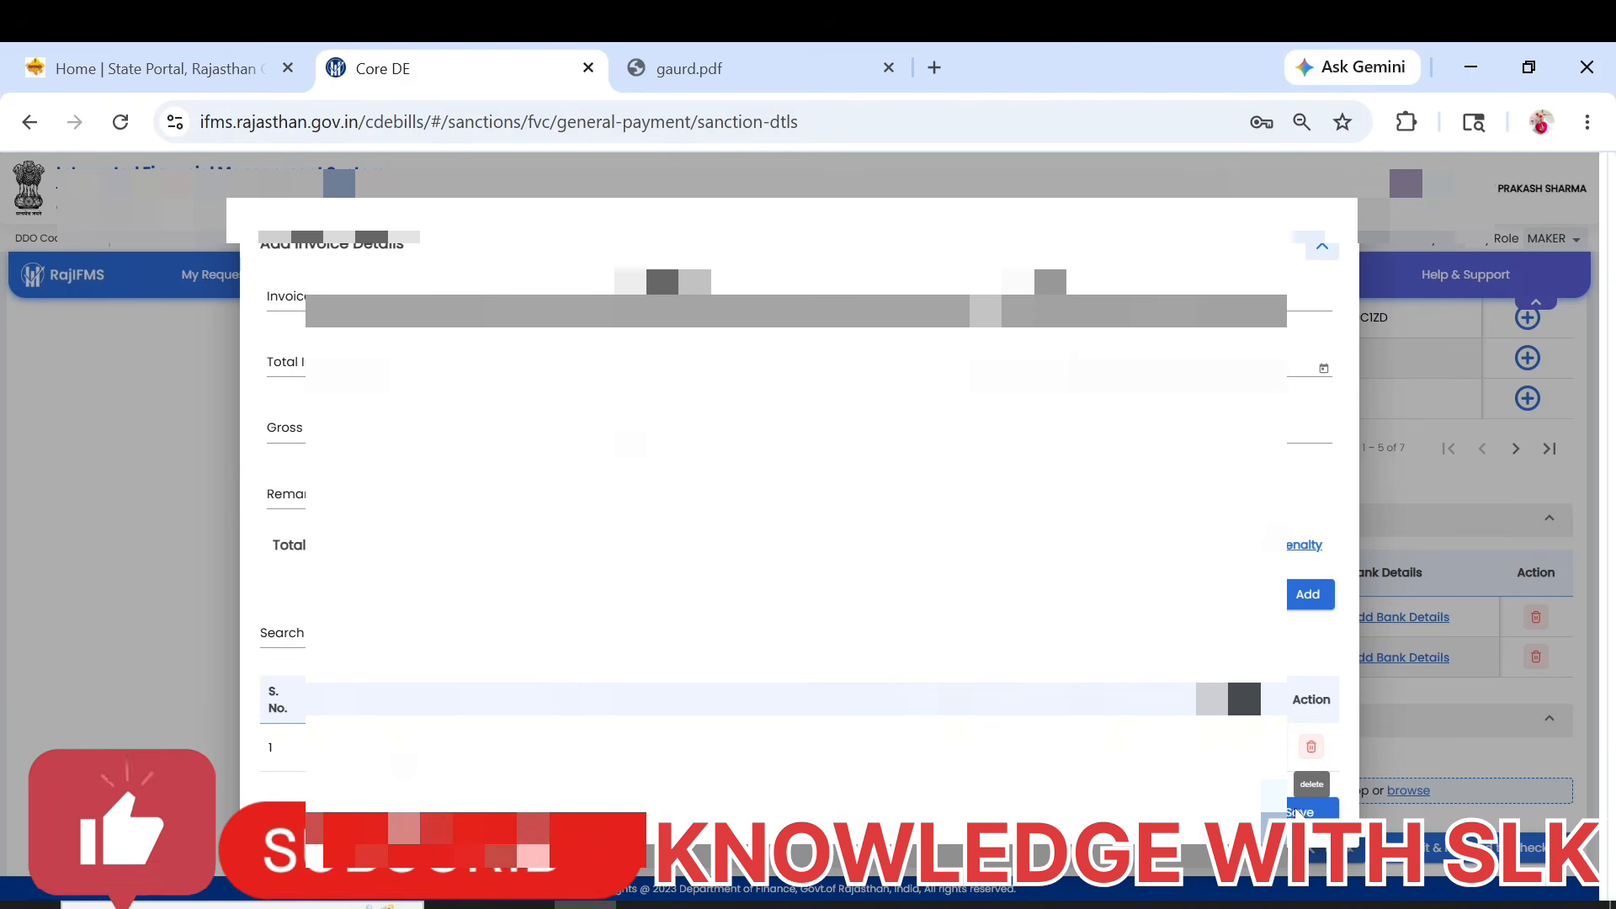
pyautogui.click(1300, 813)
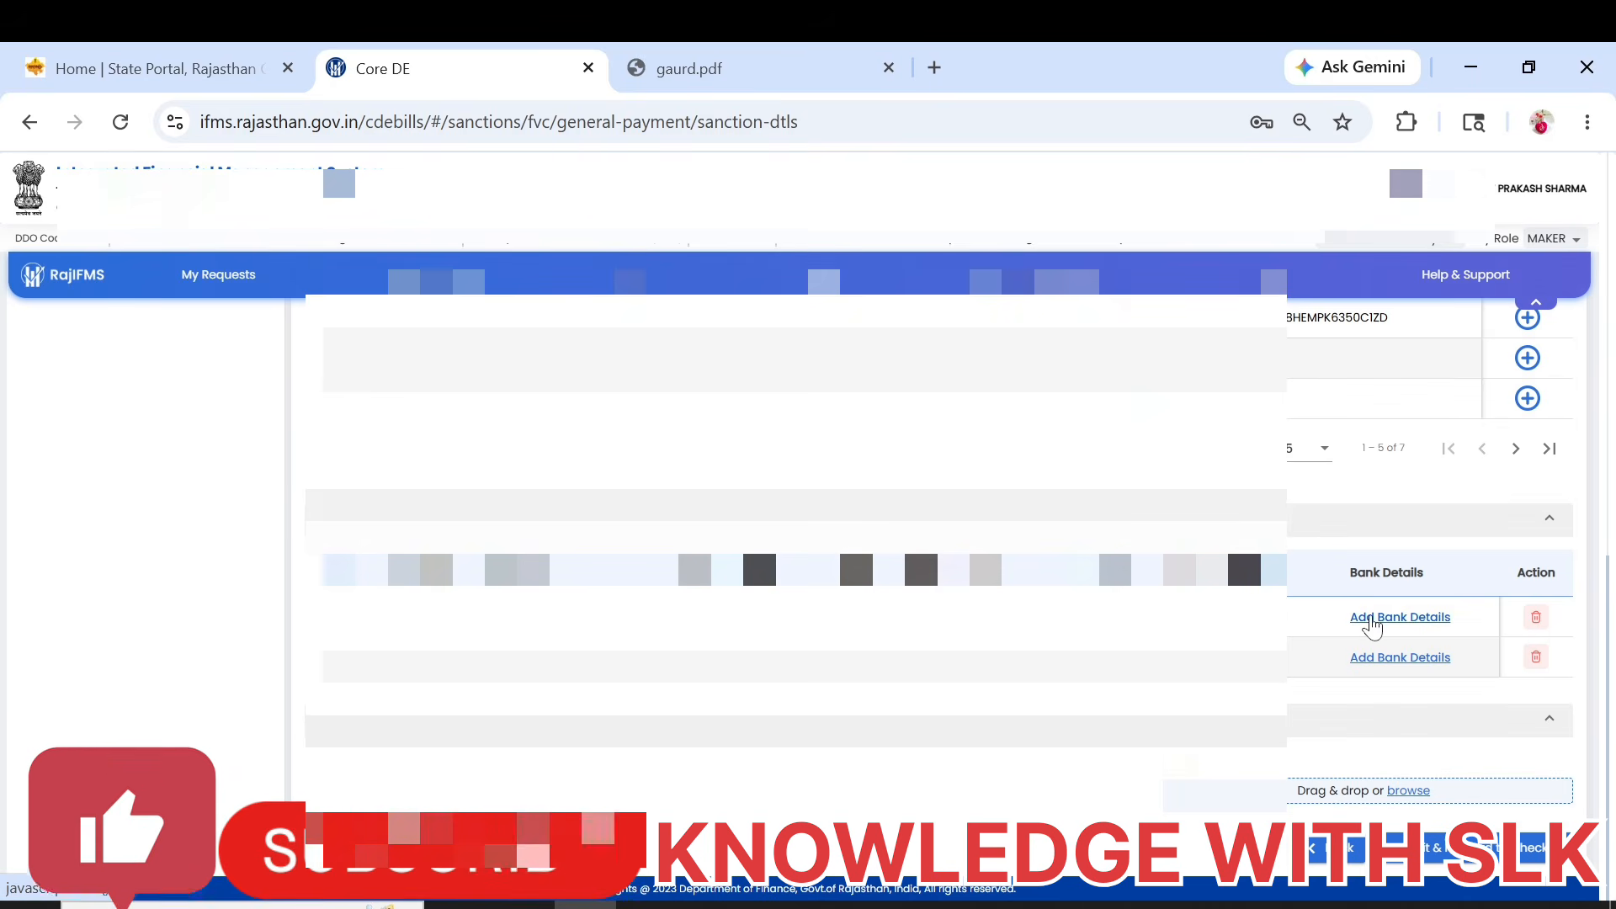
pyautogui.click(1372, 621)
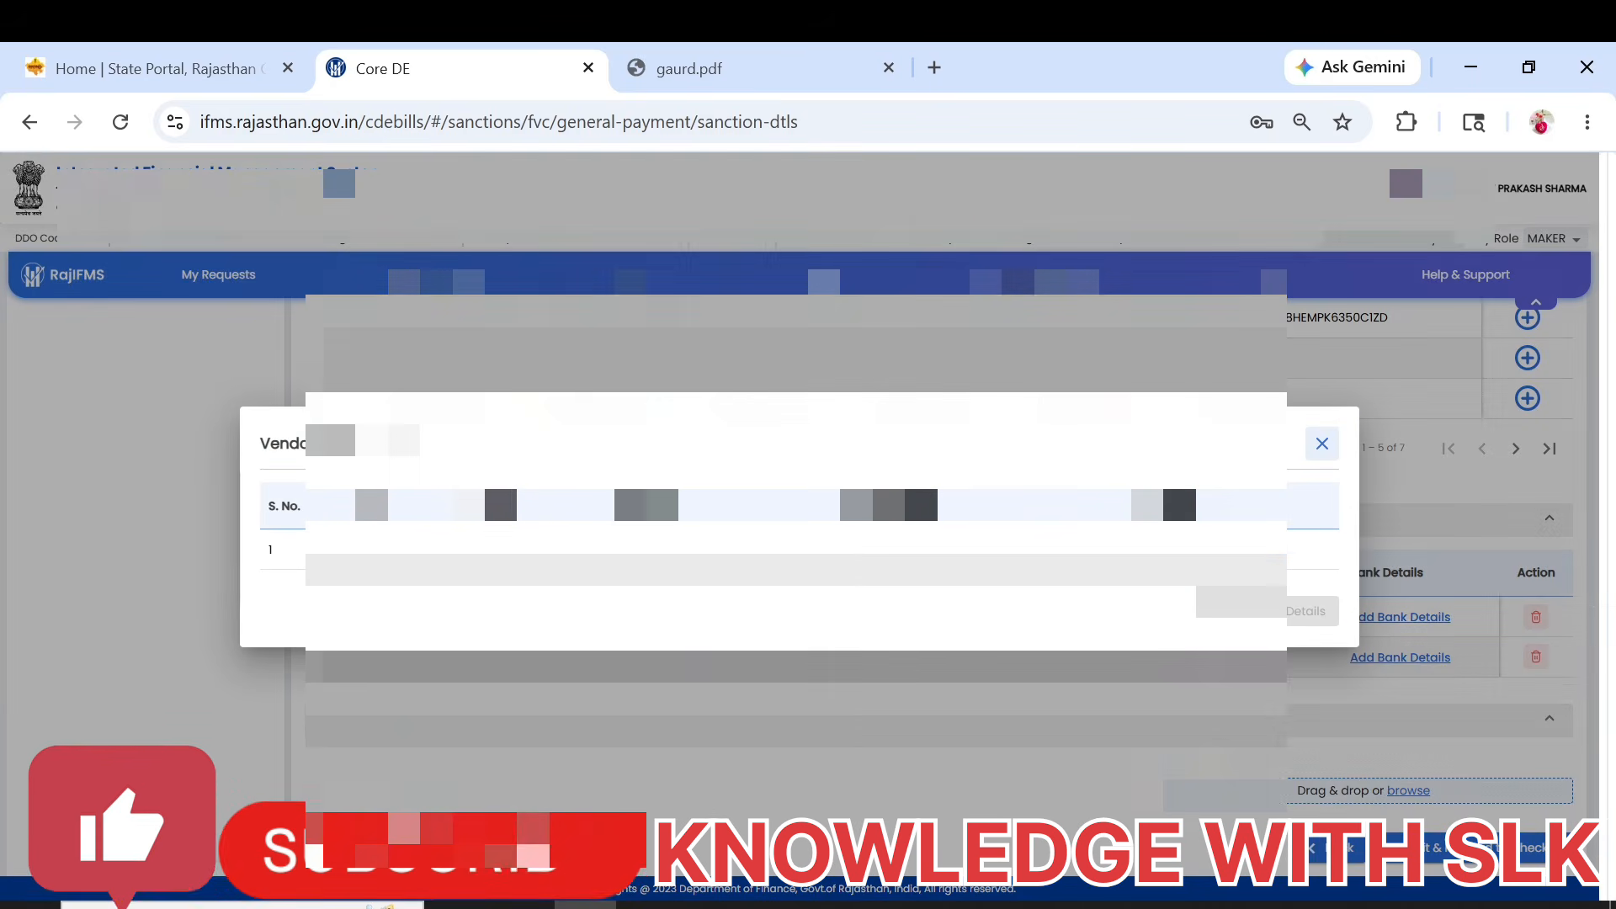
pyautogui.click(371, 551)
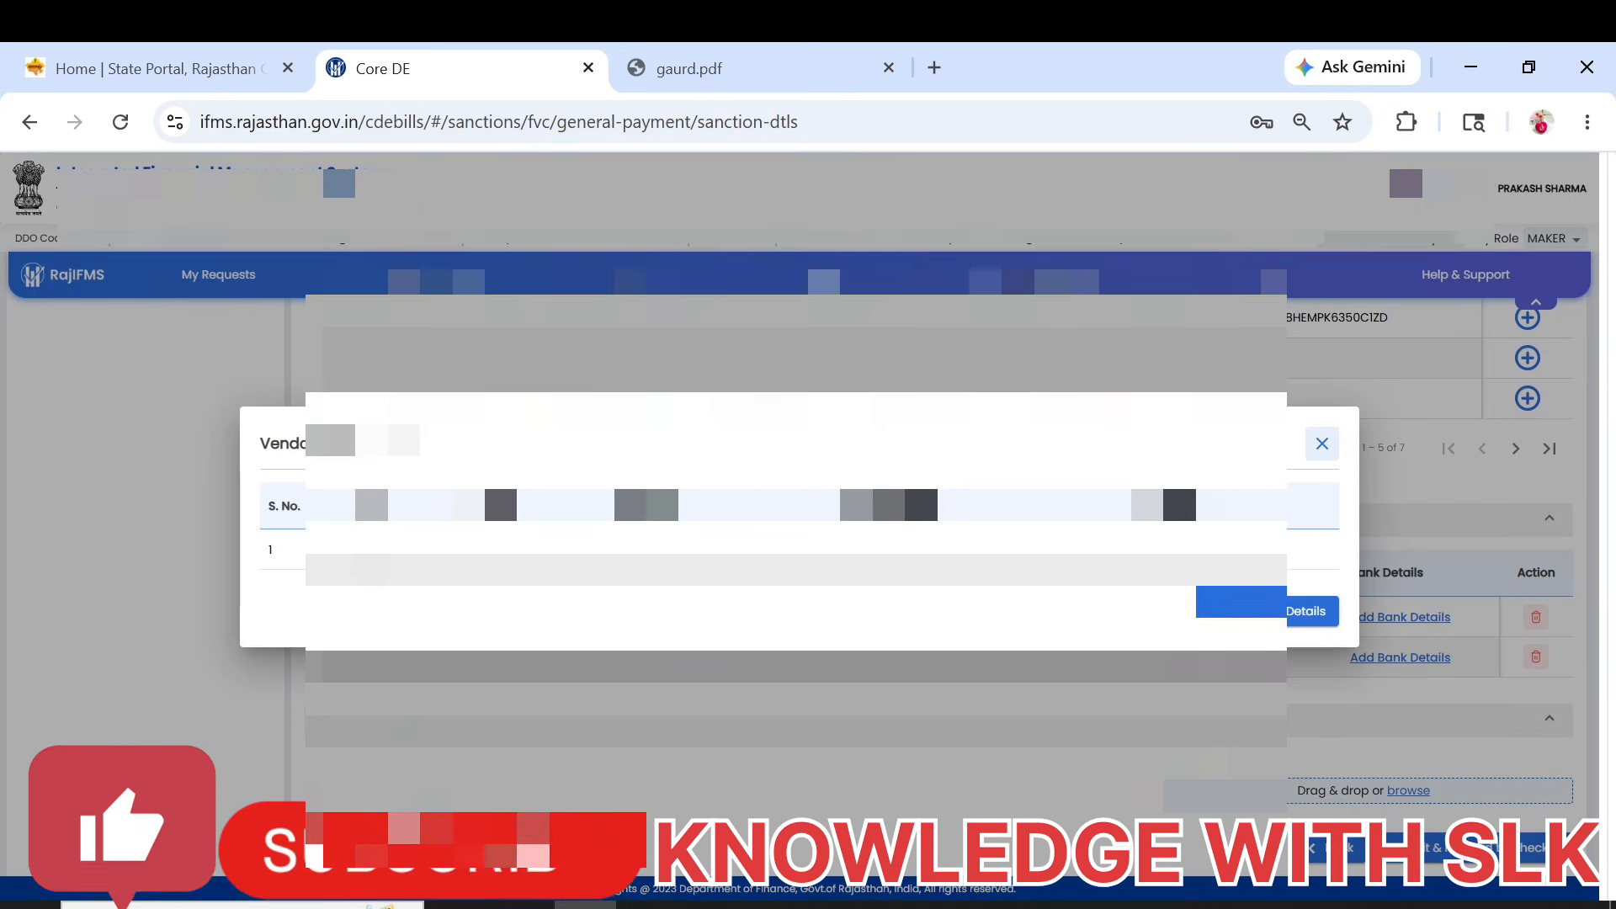
pyautogui.click(1305, 611)
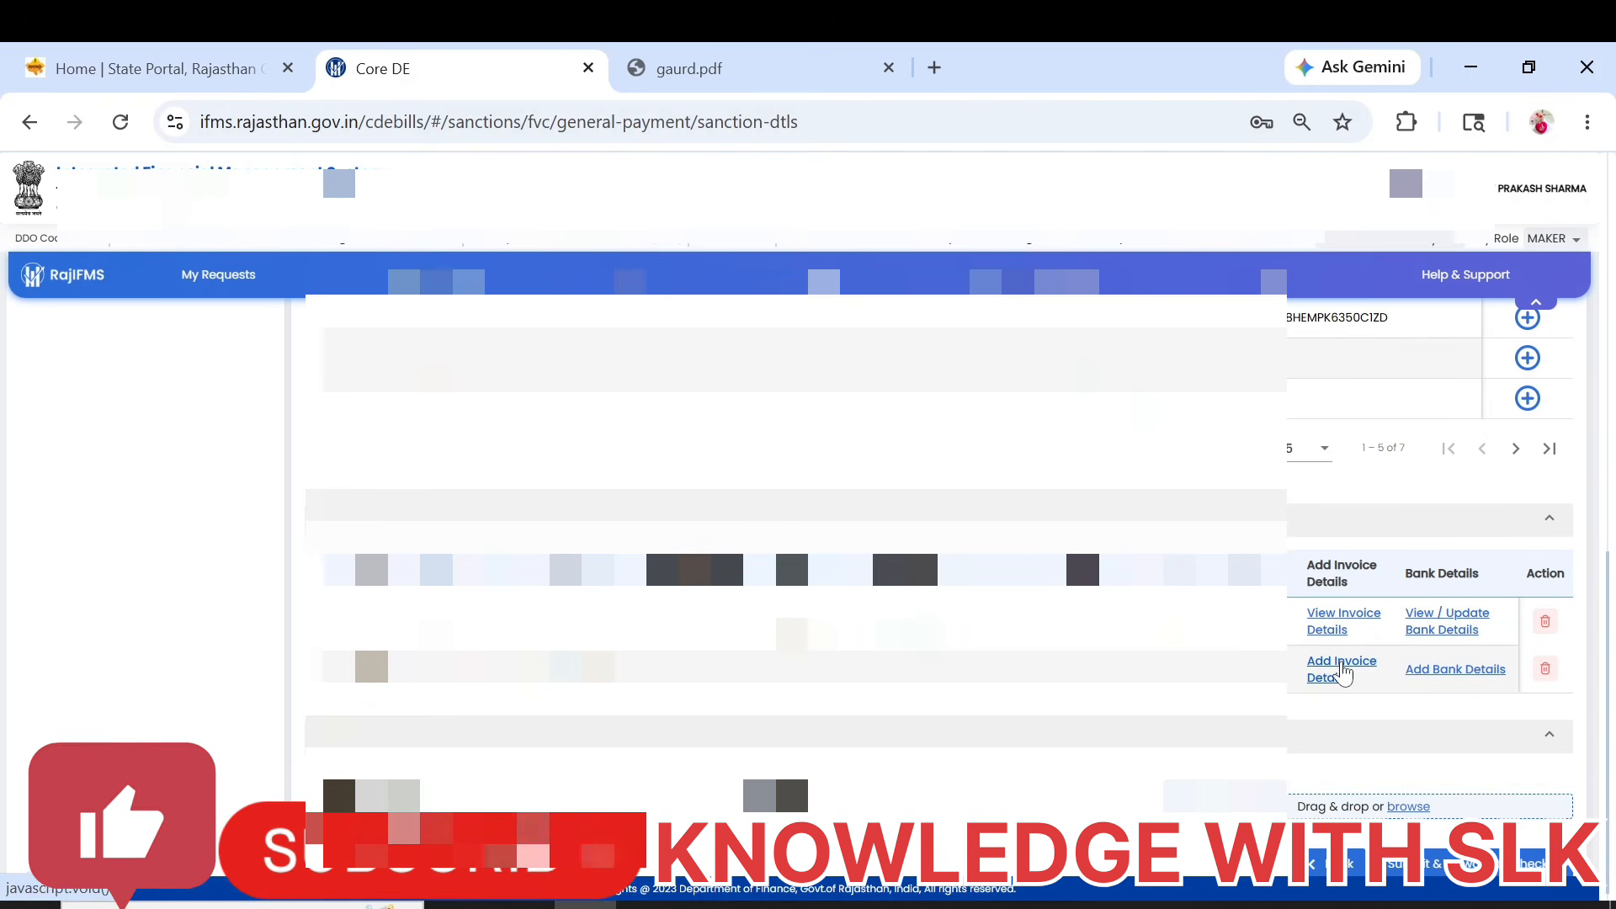
# Fill in the second vendor's invoice details with an amount of 34000, an invoice date and the remark "try".
pyautogui.click(1343, 672)
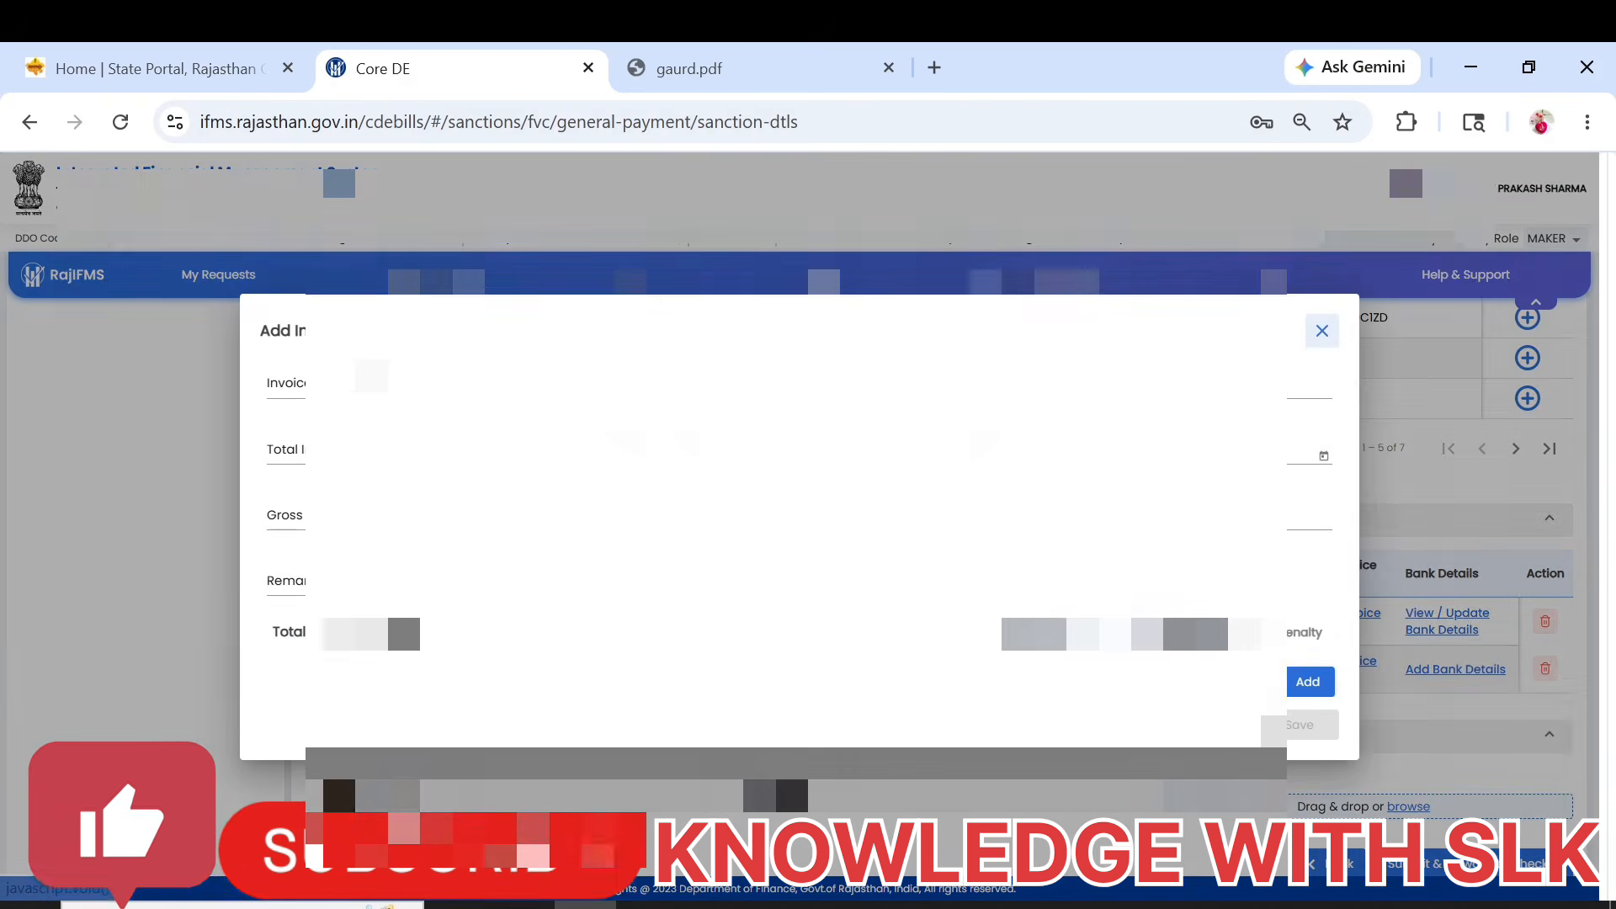
pyautogui.write('3')
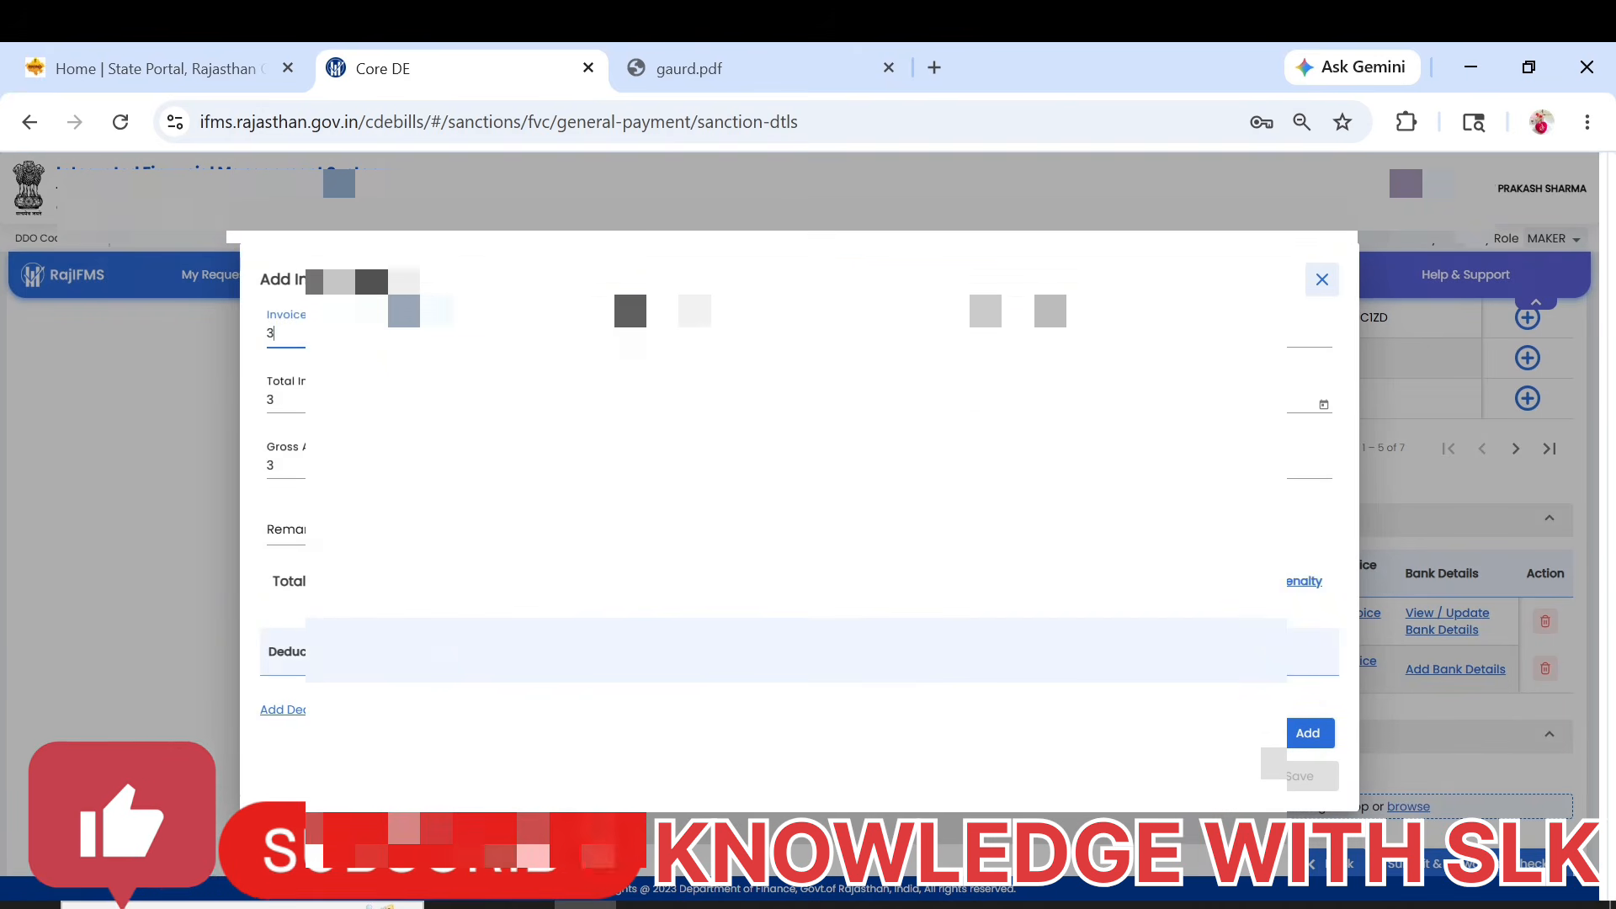
pyautogui.write('4000')
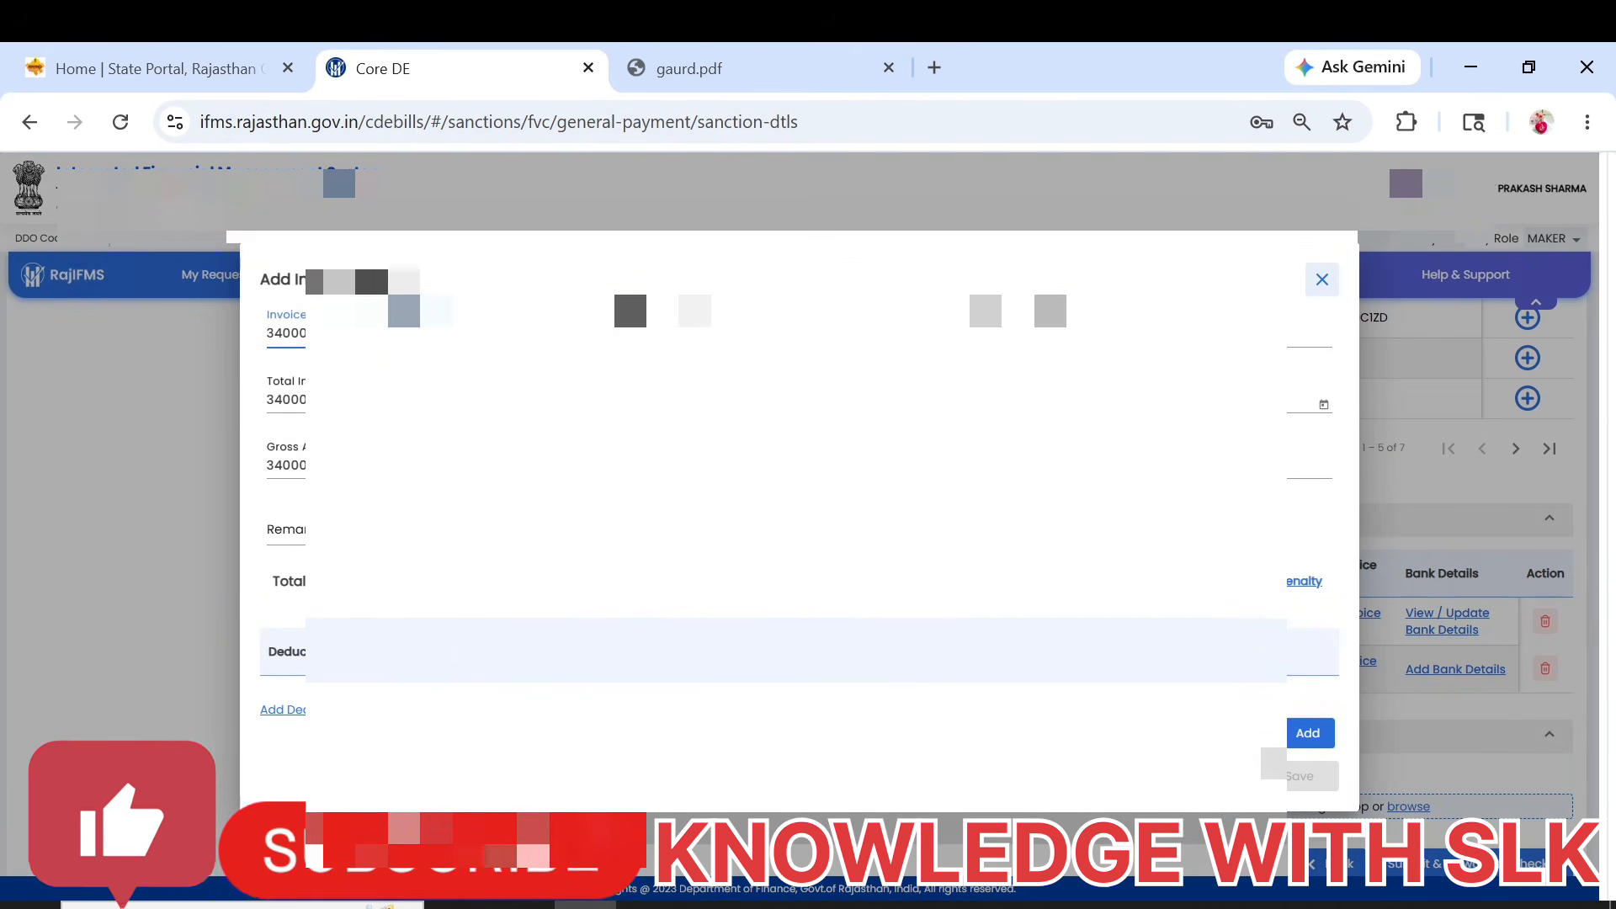
pyautogui.click(690, 400)
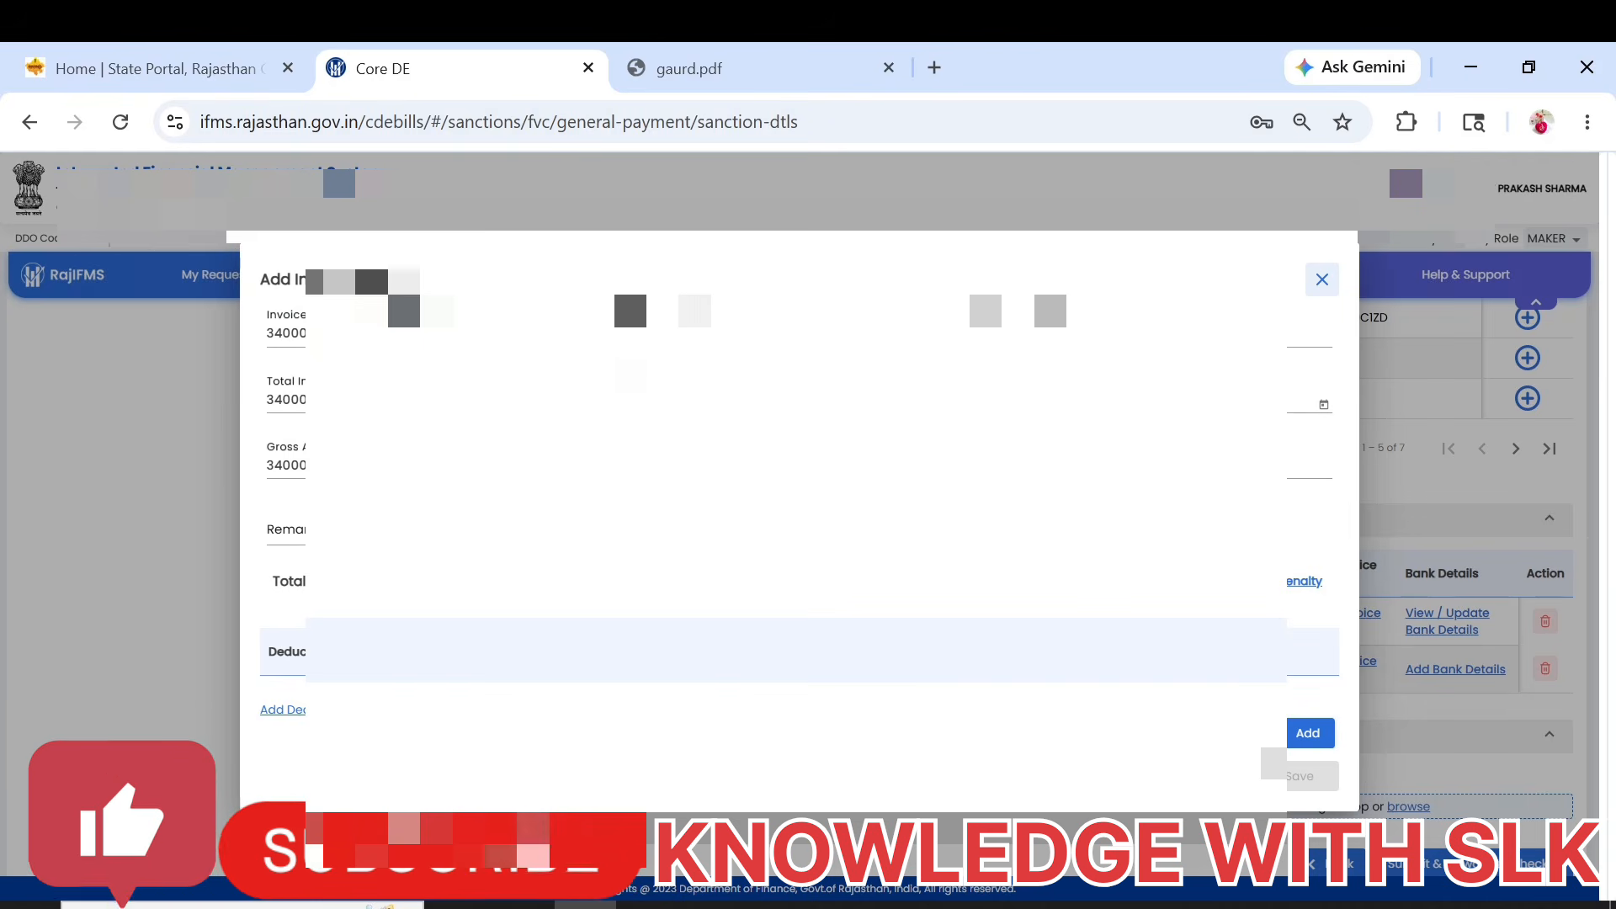
pyautogui.click(1324, 405)
pyautogui.click(1084, 603)
pyautogui.click(379, 530)
pyautogui.write('try')
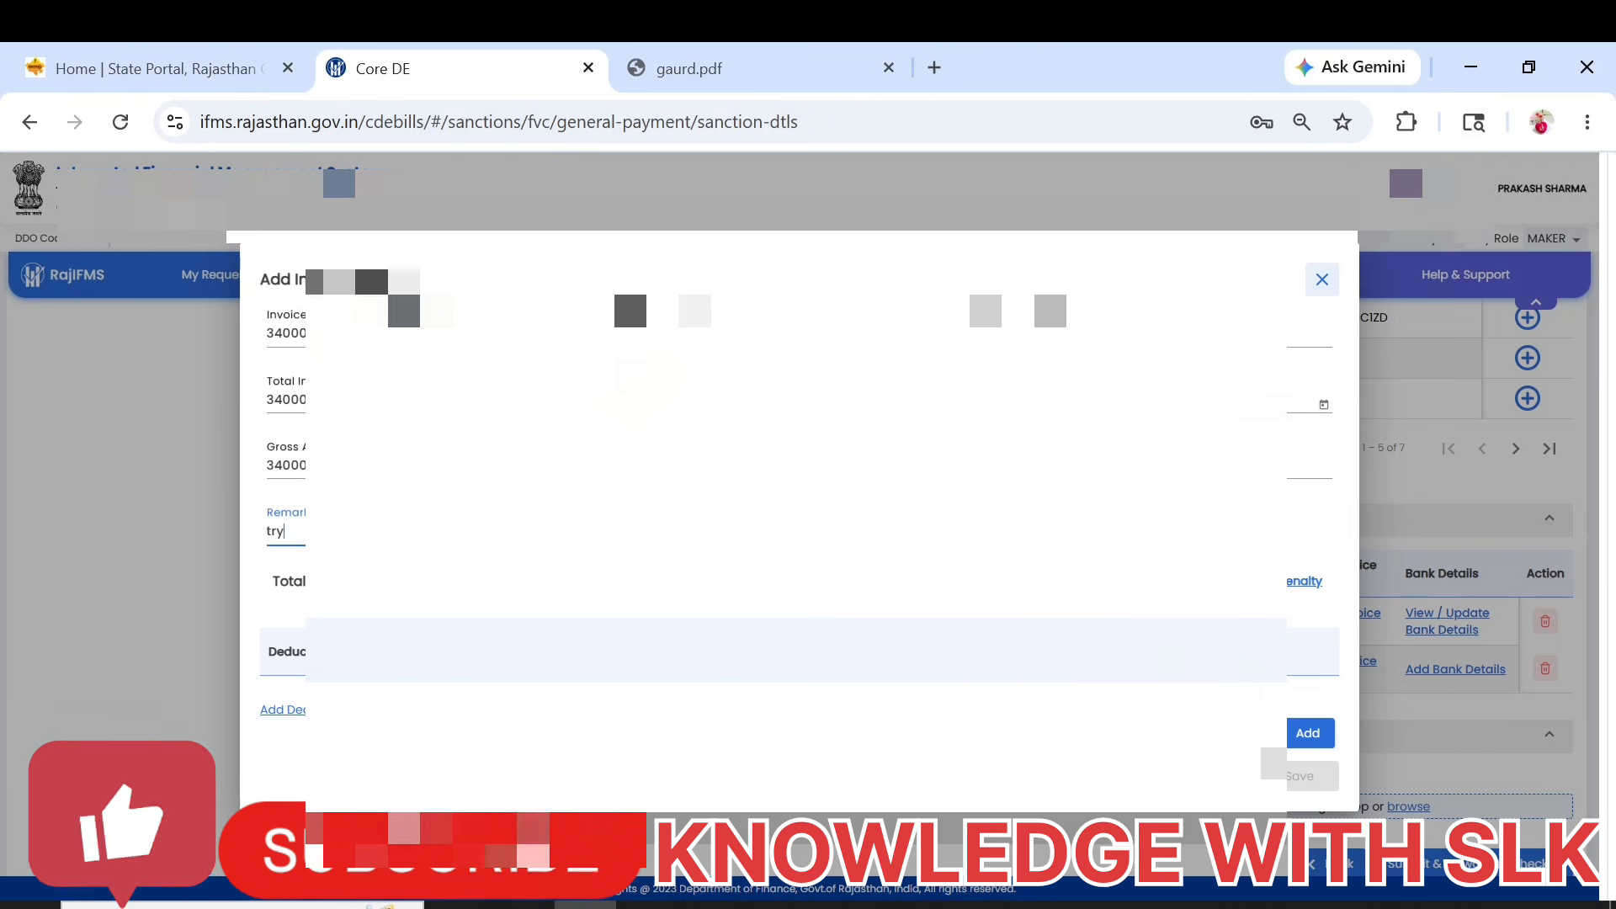
# Include an income tax deduction in the second vendor's invoice, and add and save the invoice.
pyautogui.click(303, 716)
pyautogui.click(290, 674)
pyautogui.click(291, 711)
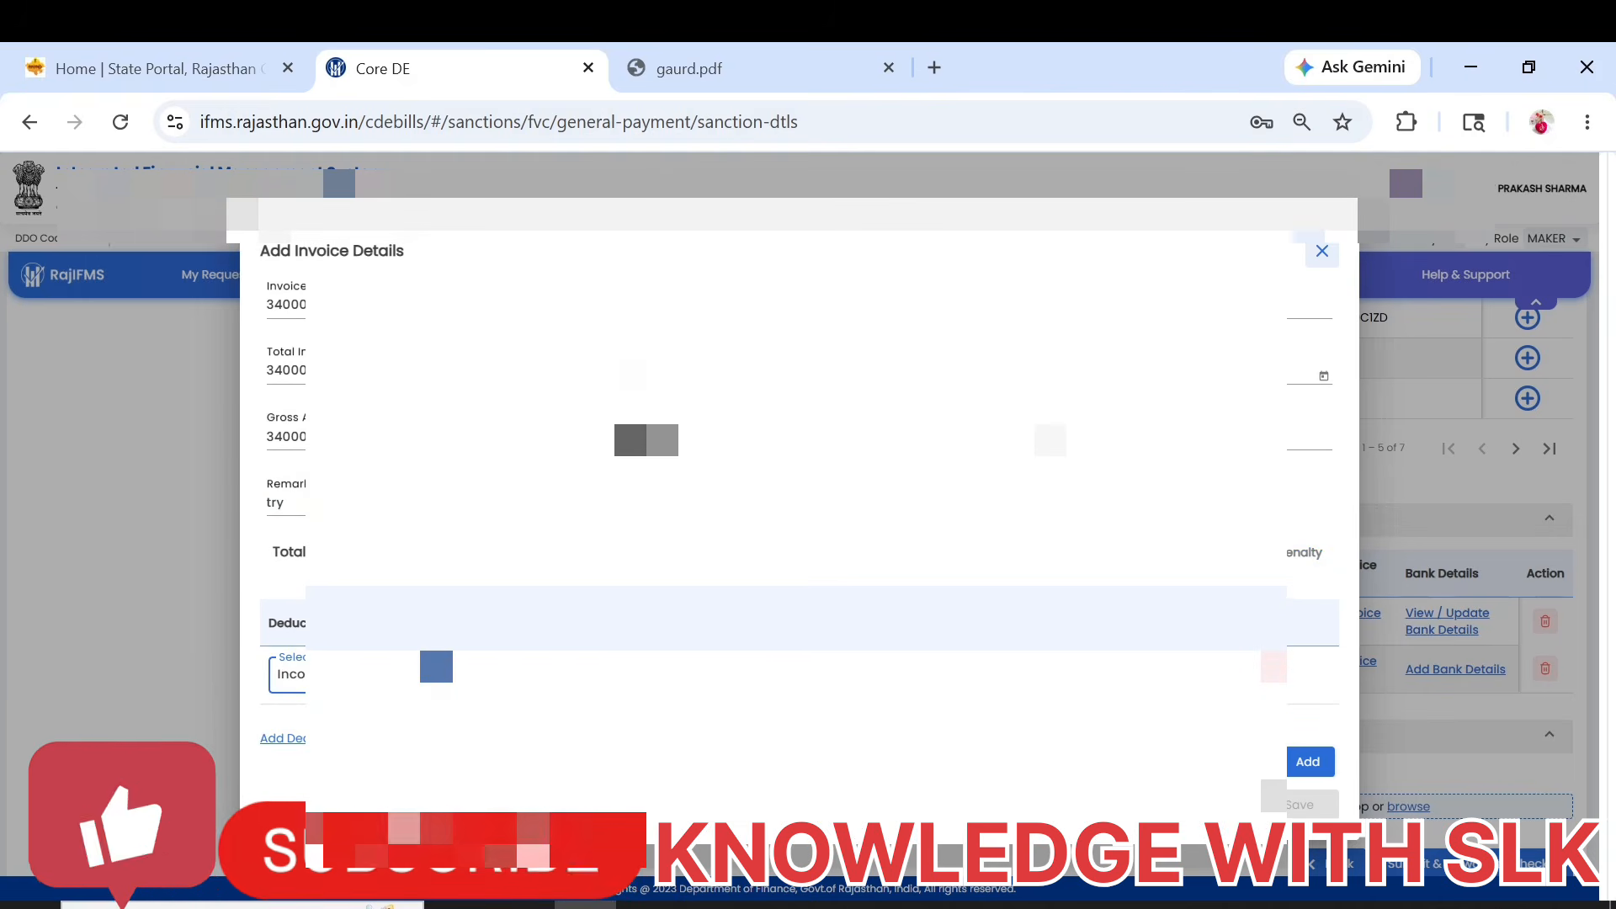
pyautogui.click(673, 674)
pyautogui.click(1308, 762)
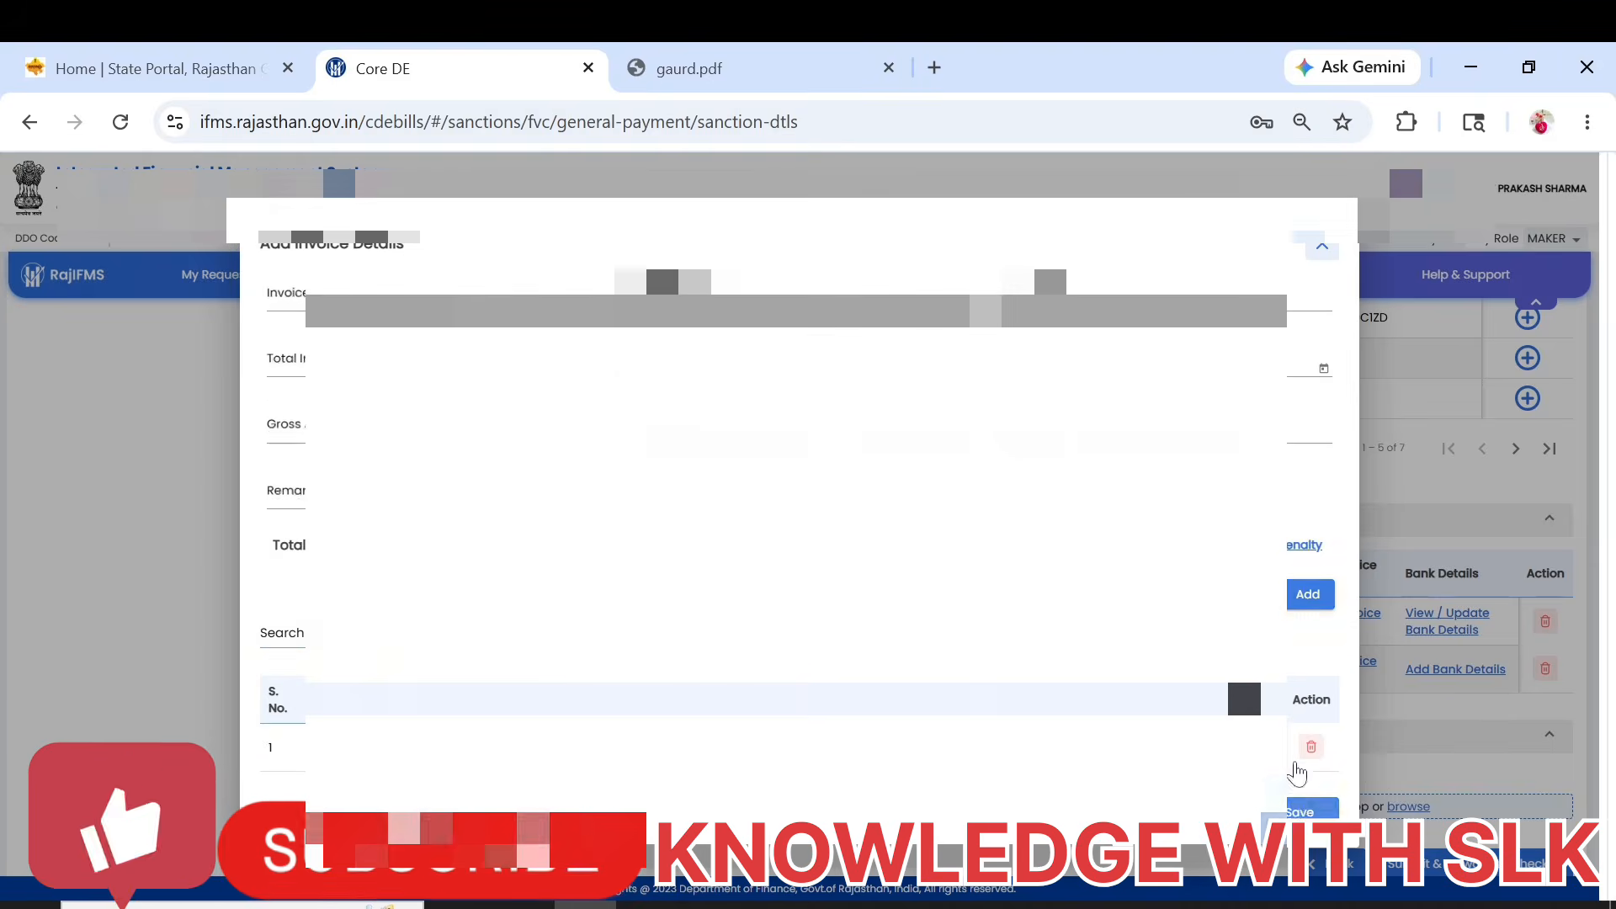
pyautogui.click(1301, 803)
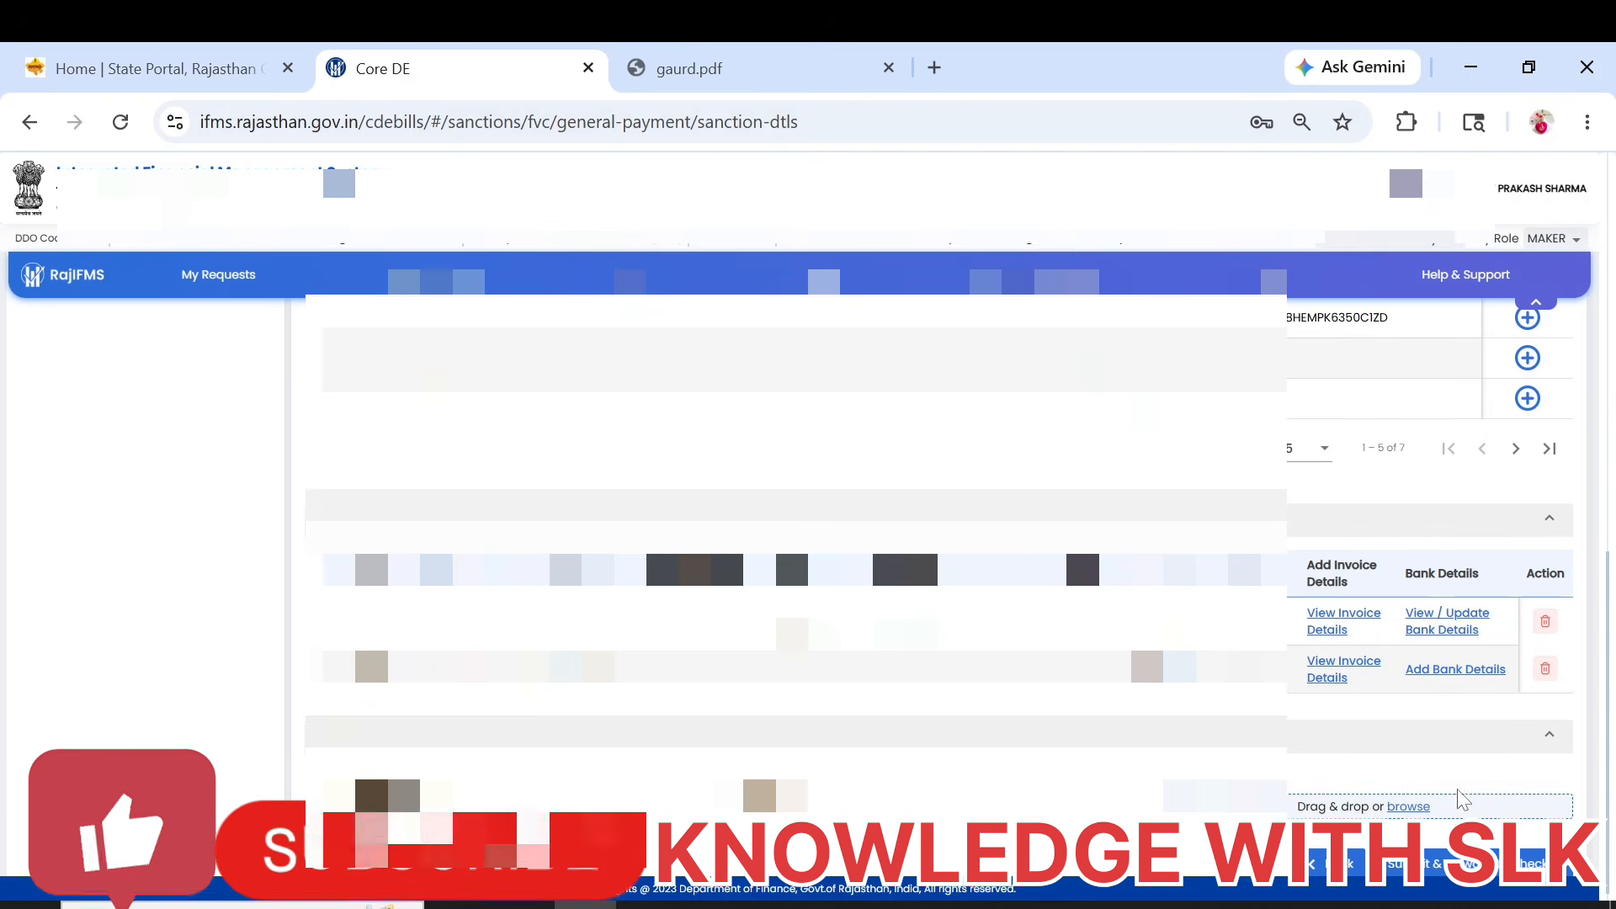
# Attach a PDF from the Downloads folder as the sanction's supporting document.
pyautogui.click(1413, 807)
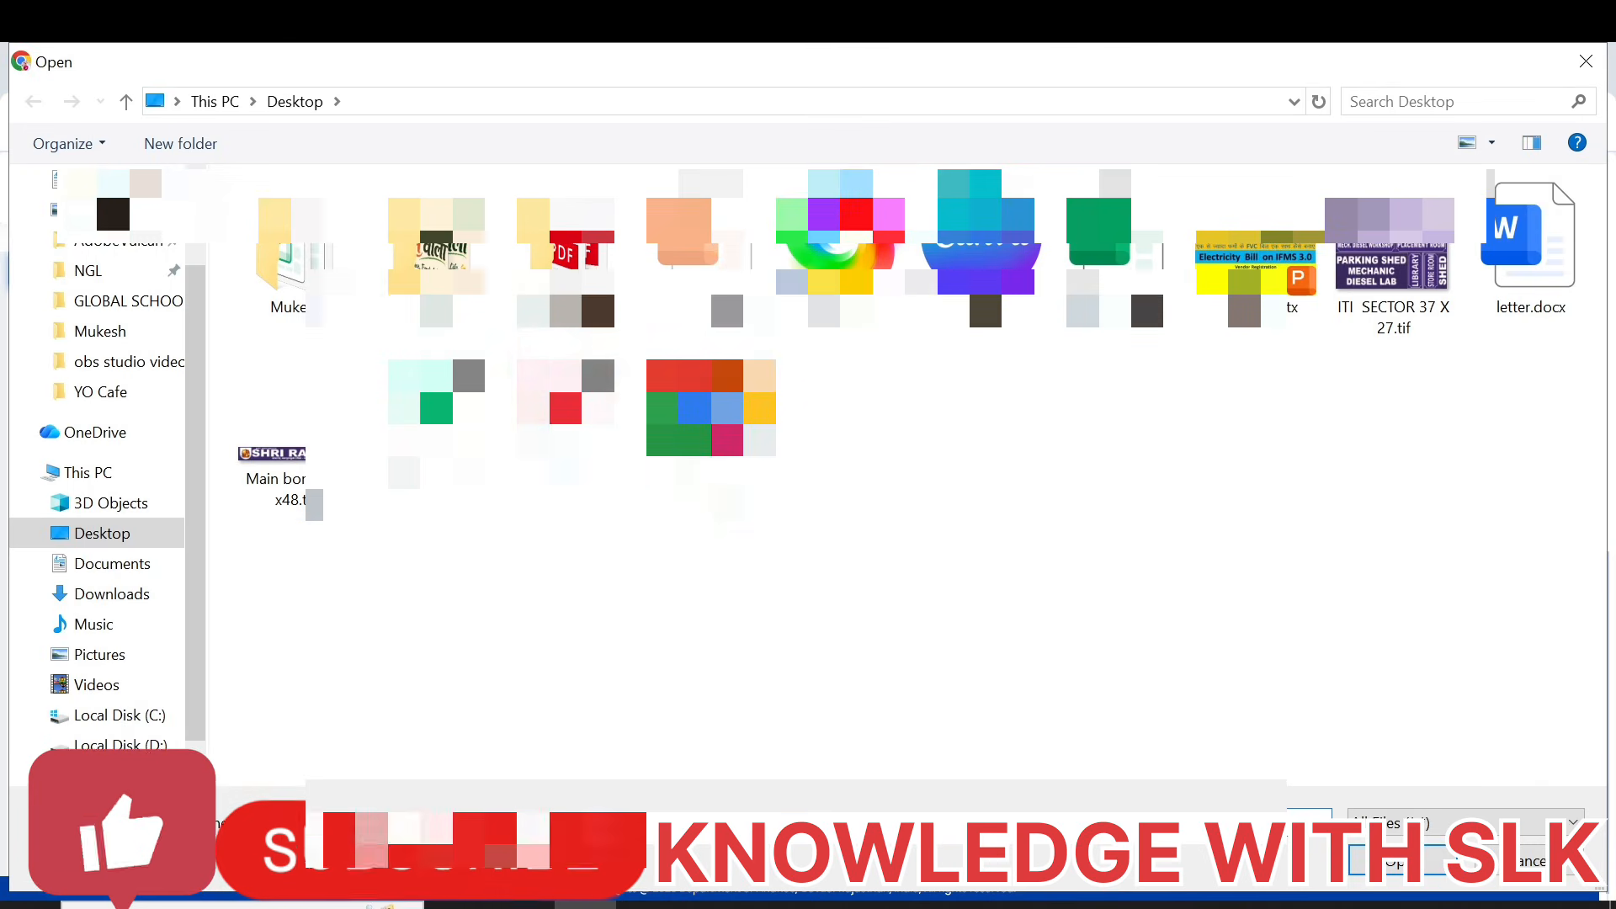
pyautogui.click(105, 594)
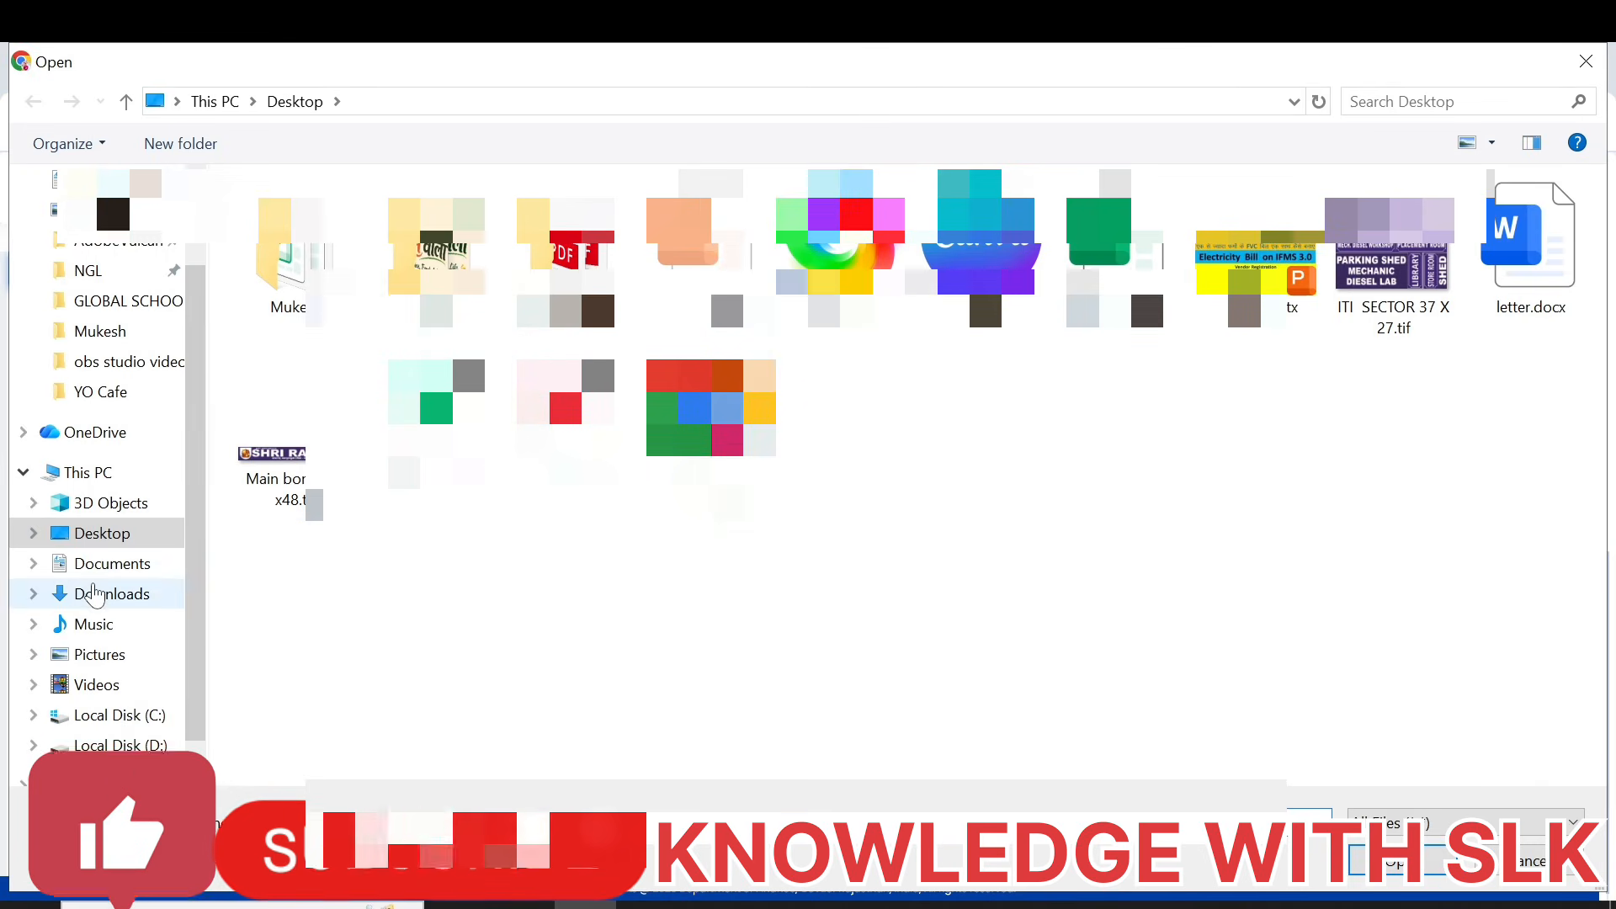
pyautogui.scroll(3, 453, 501)
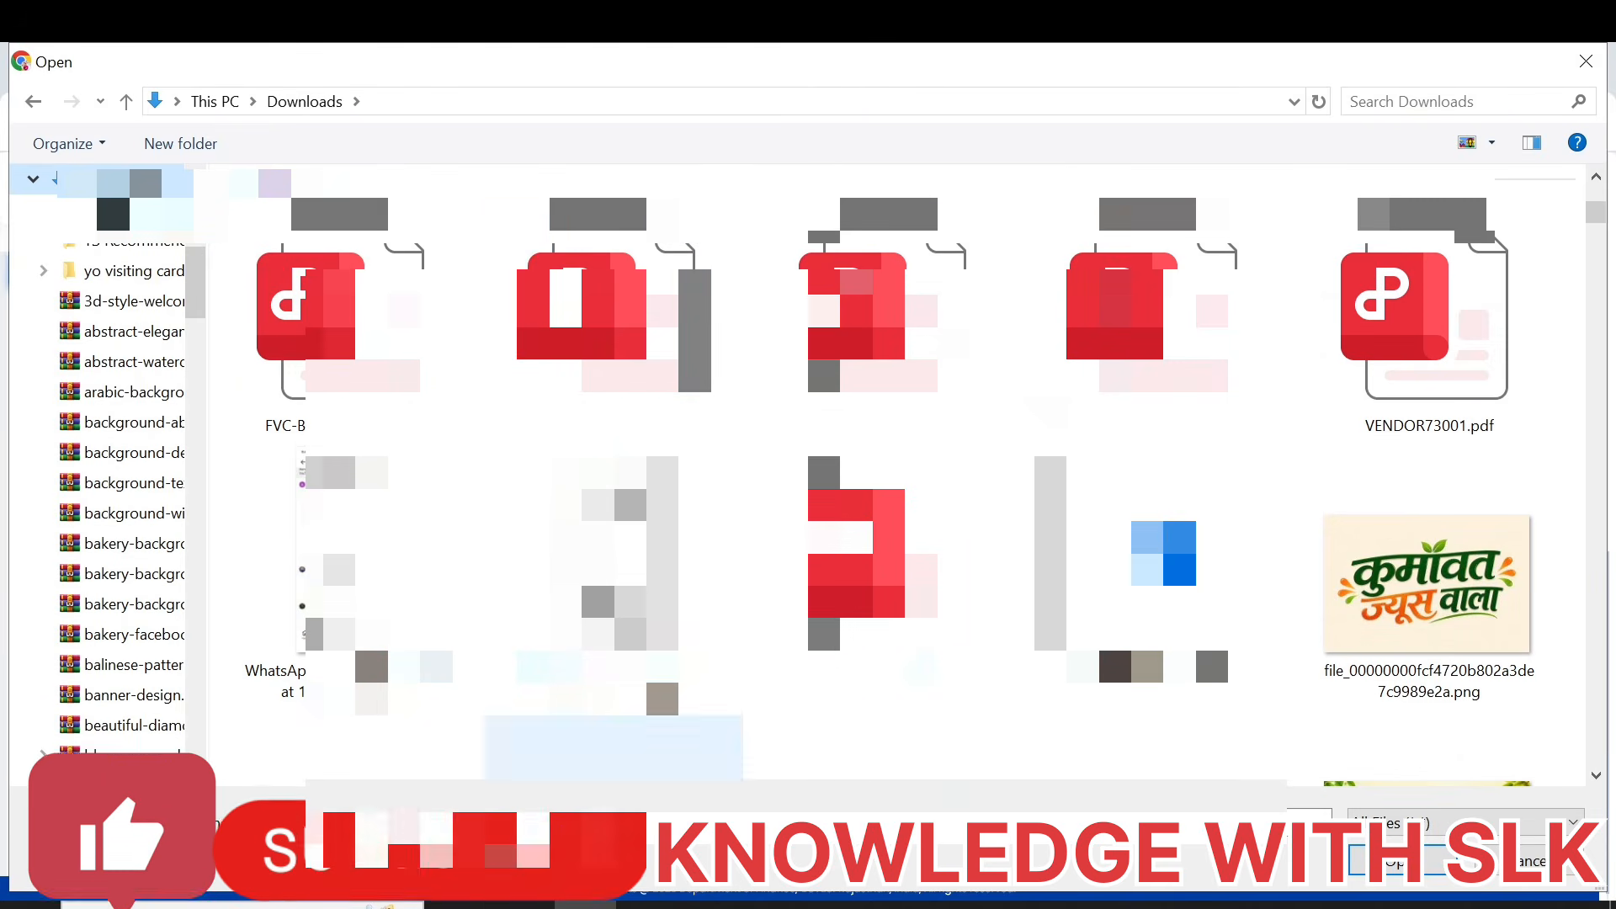
pyautogui.click(888, 566)
pyautogui.click(1401, 861)
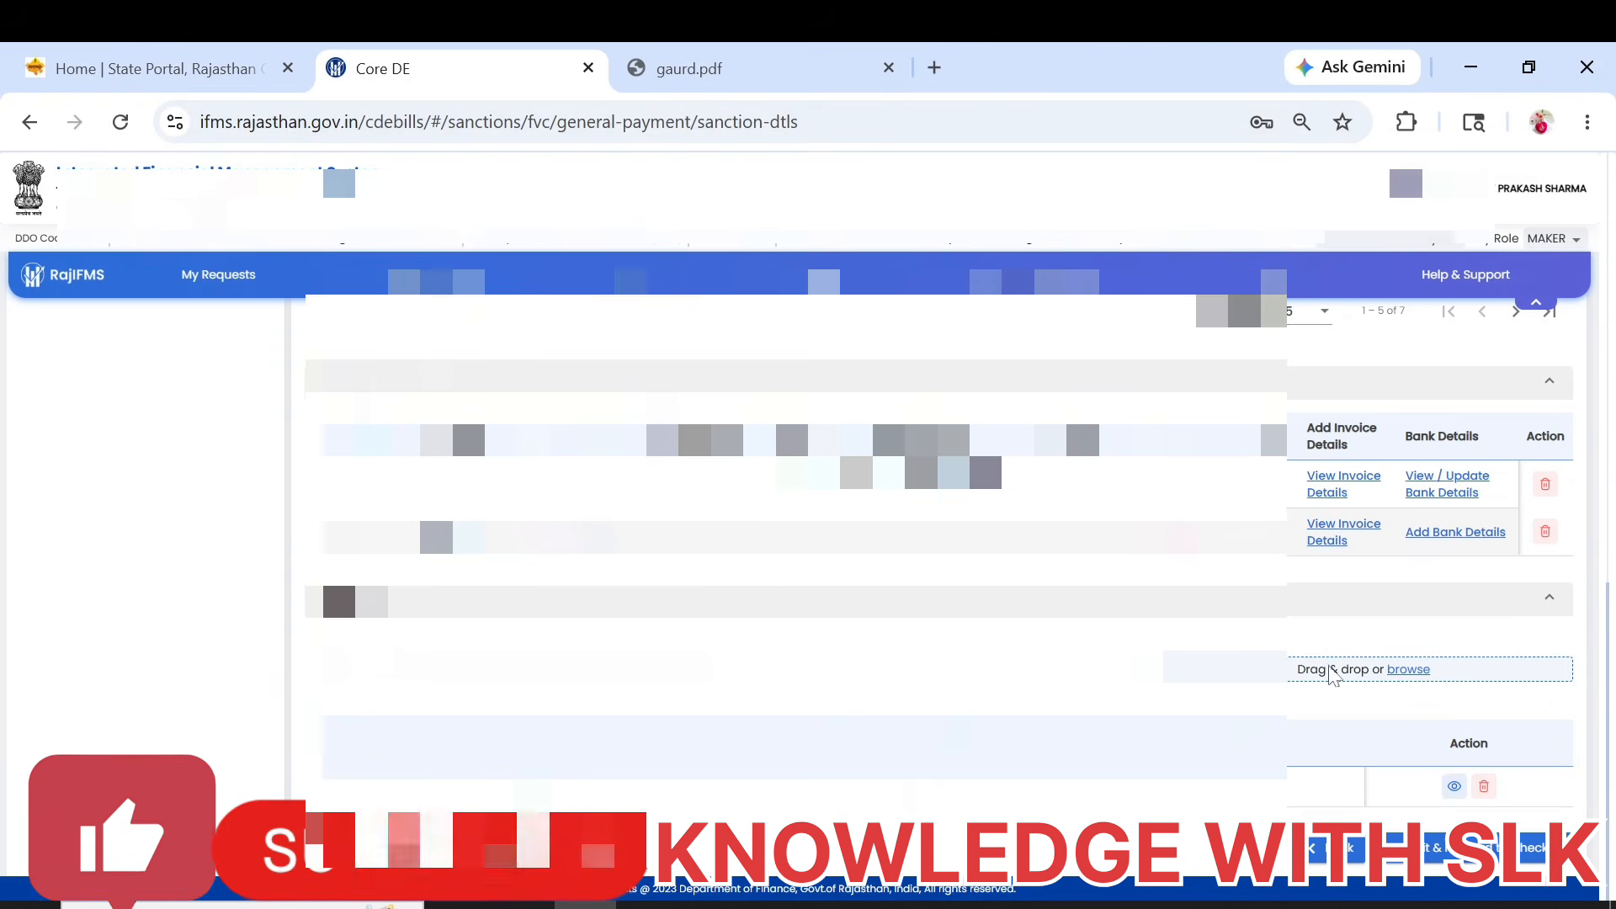
# Try to submit the sanction to the checker, and assign the listed bank account to the second vendor.
pyautogui.click(1522, 855)
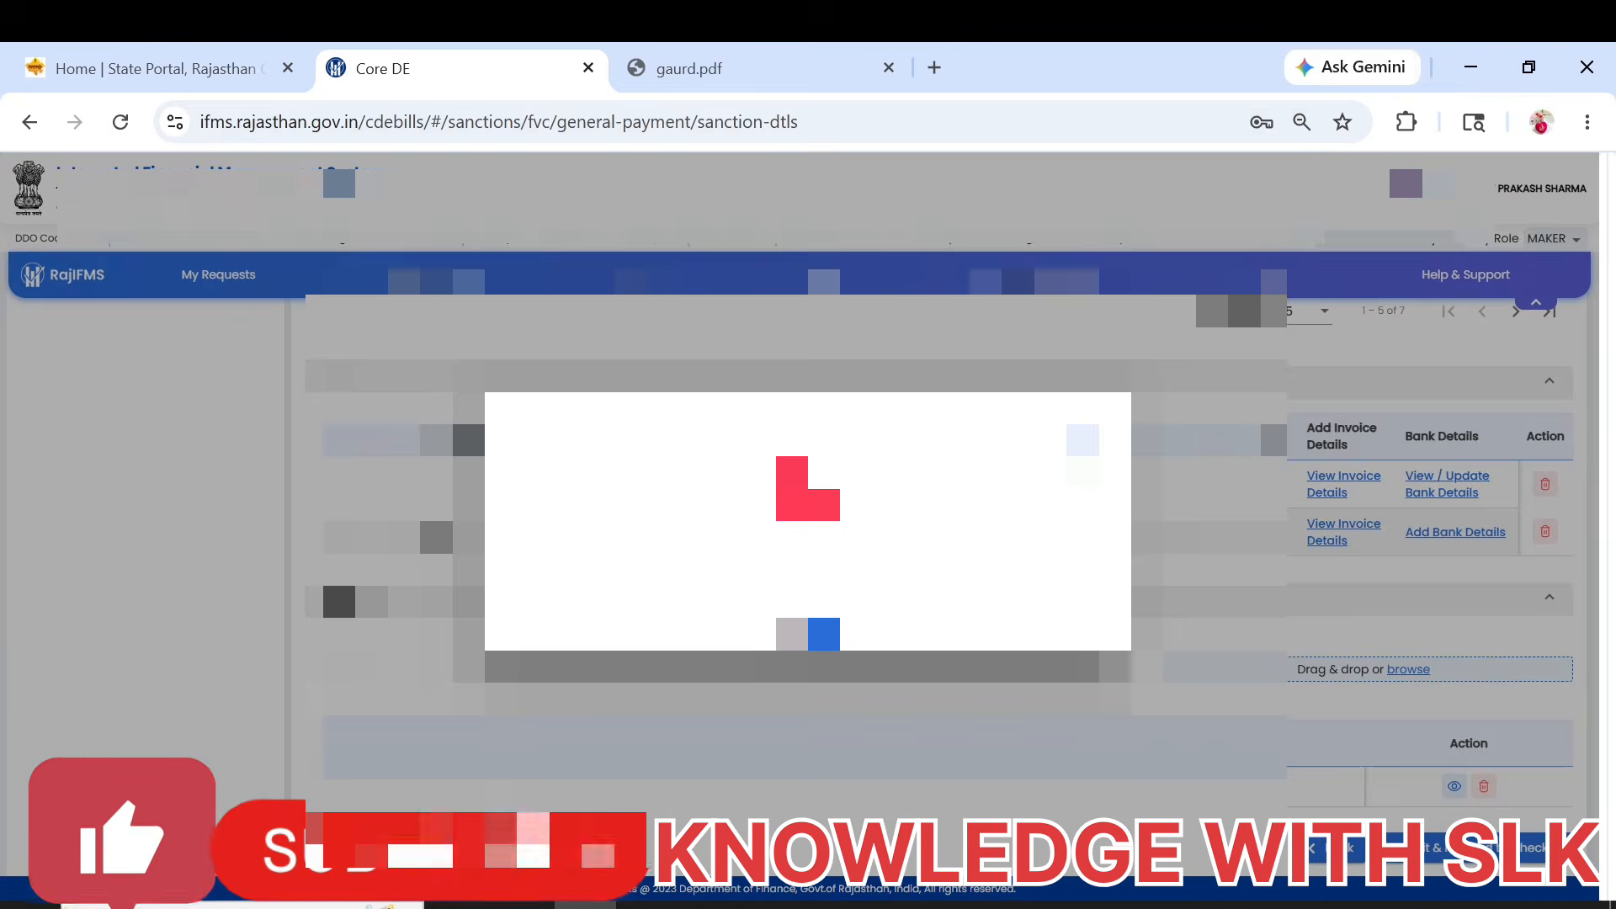
pyautogui.click(804, 634)
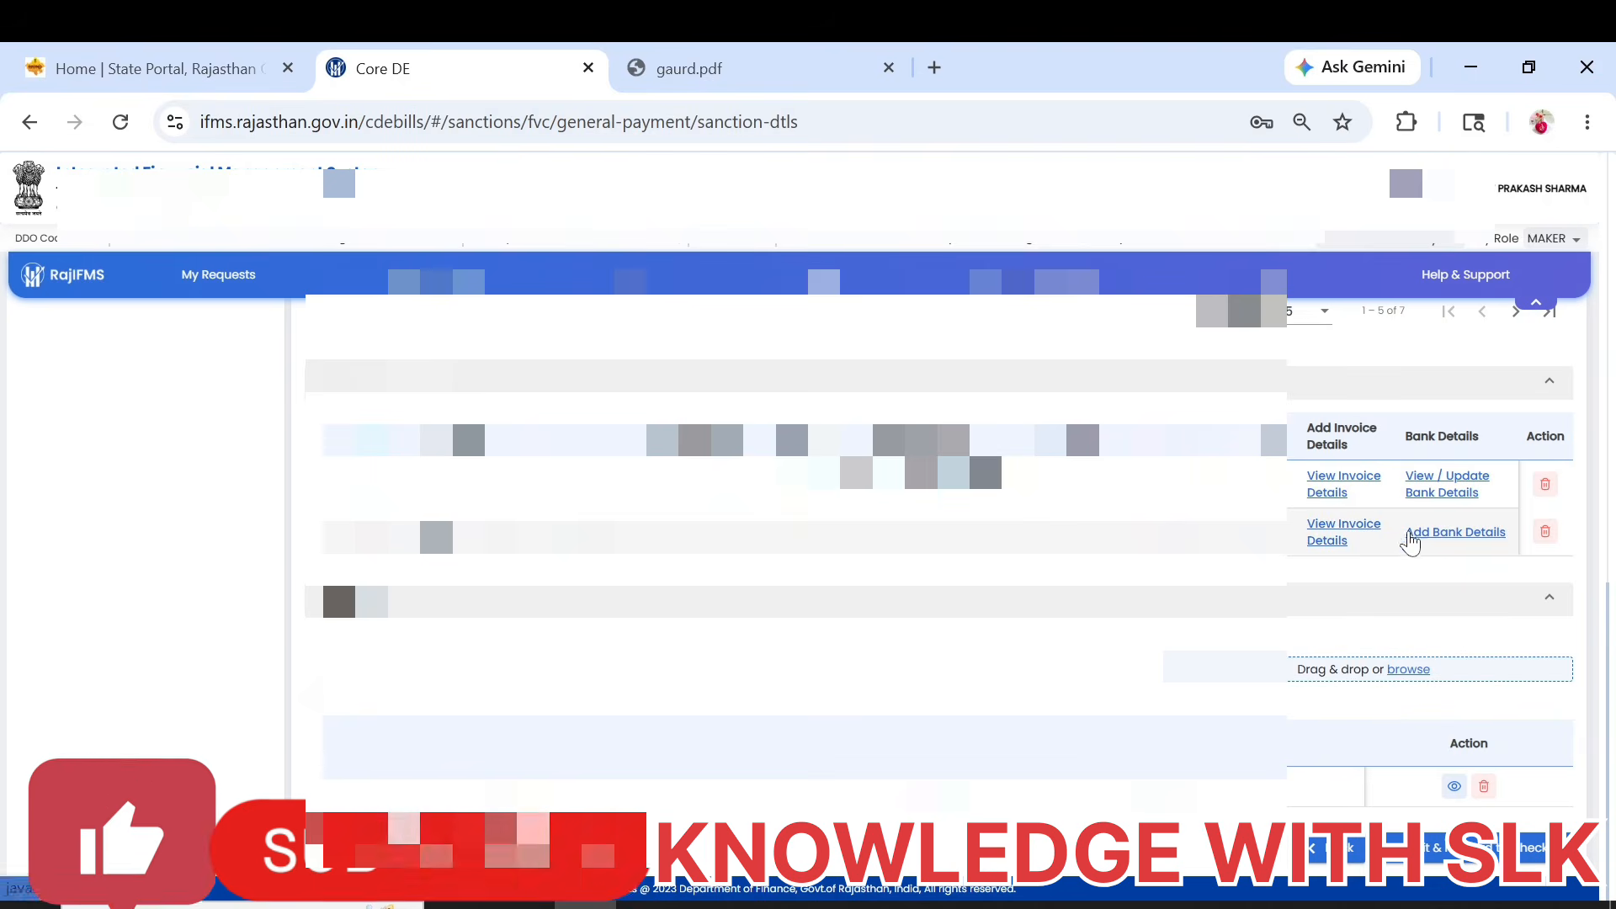
pyautogui.click(1431, 533)
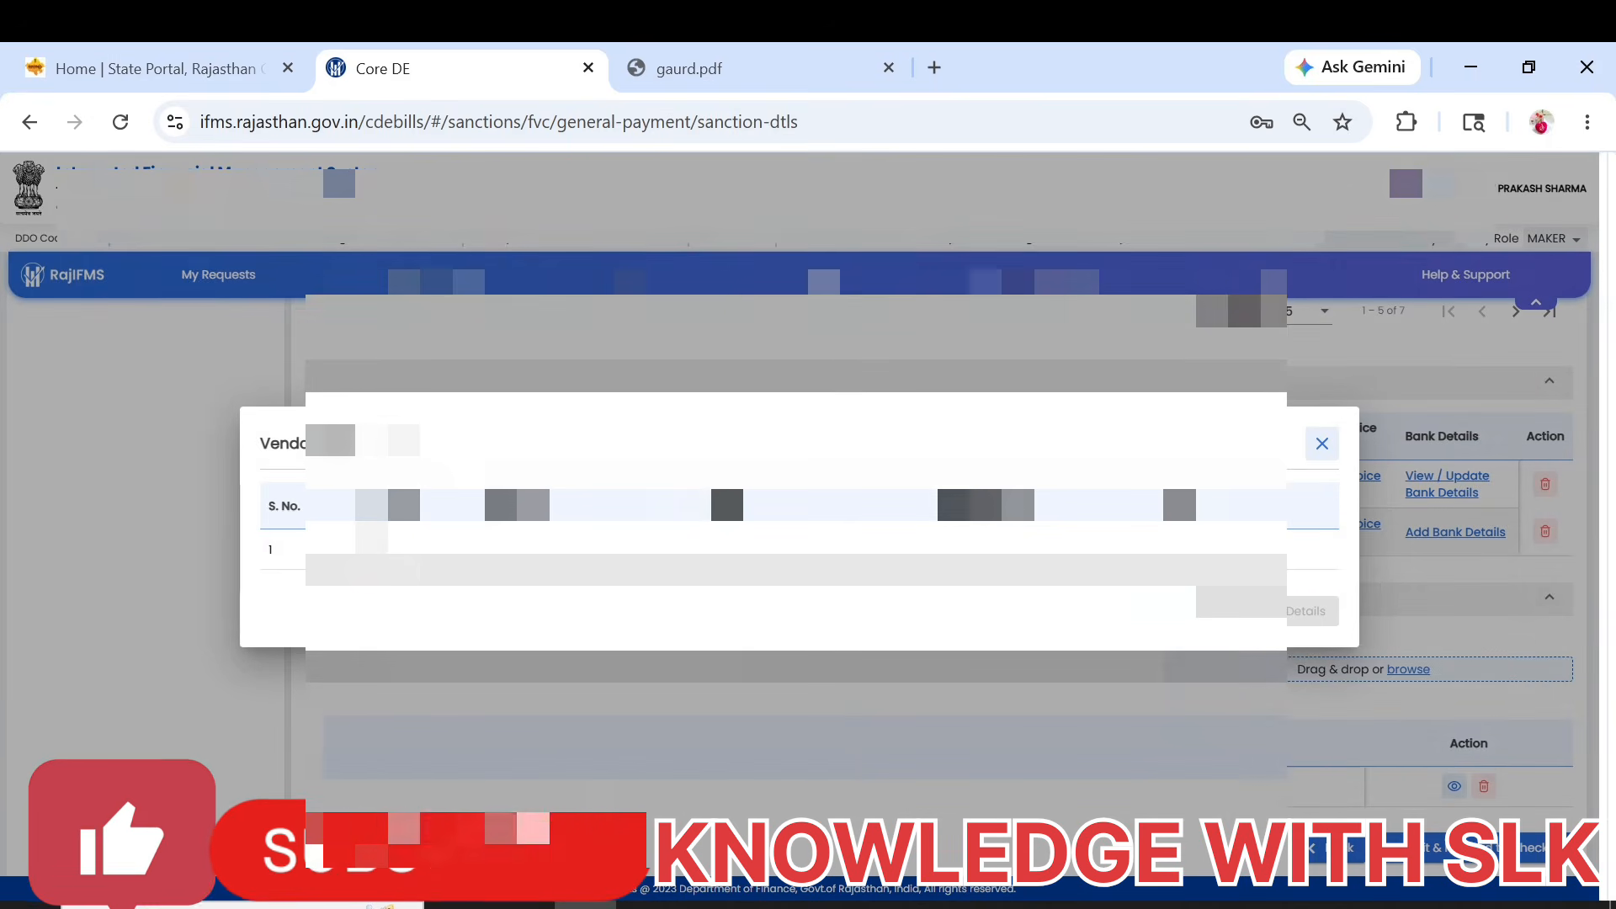
pyautogui.click(371, 544)
pyautogui.click(1278, 603)
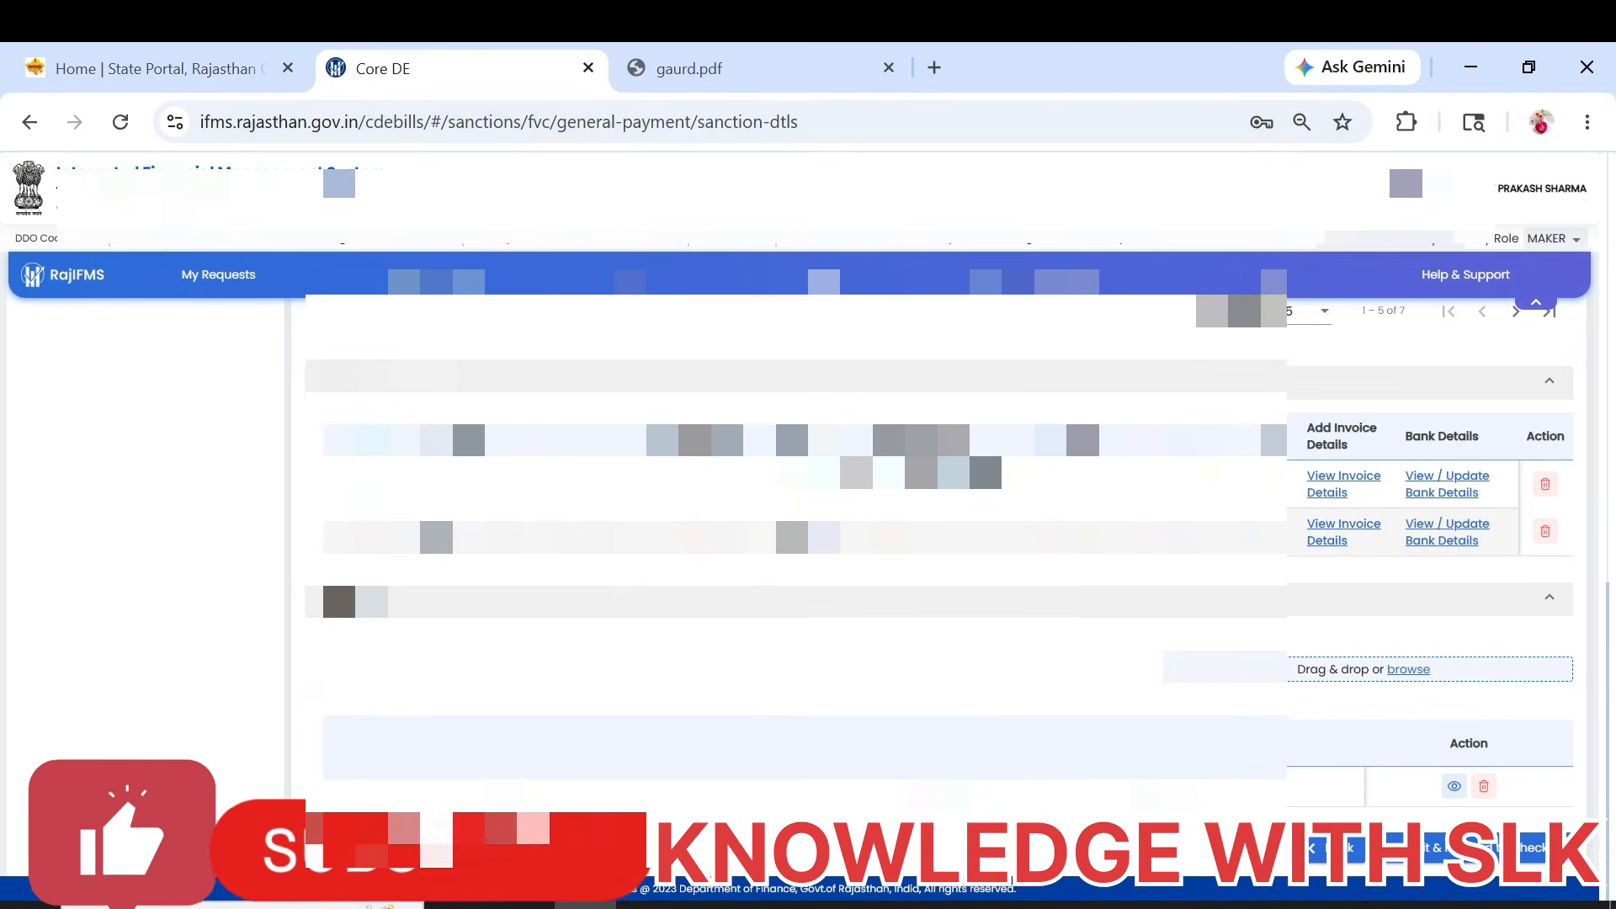
# Submit and forward the payment sanction to the checker, confirming the submission.
pyautogui.click(1495, 848)
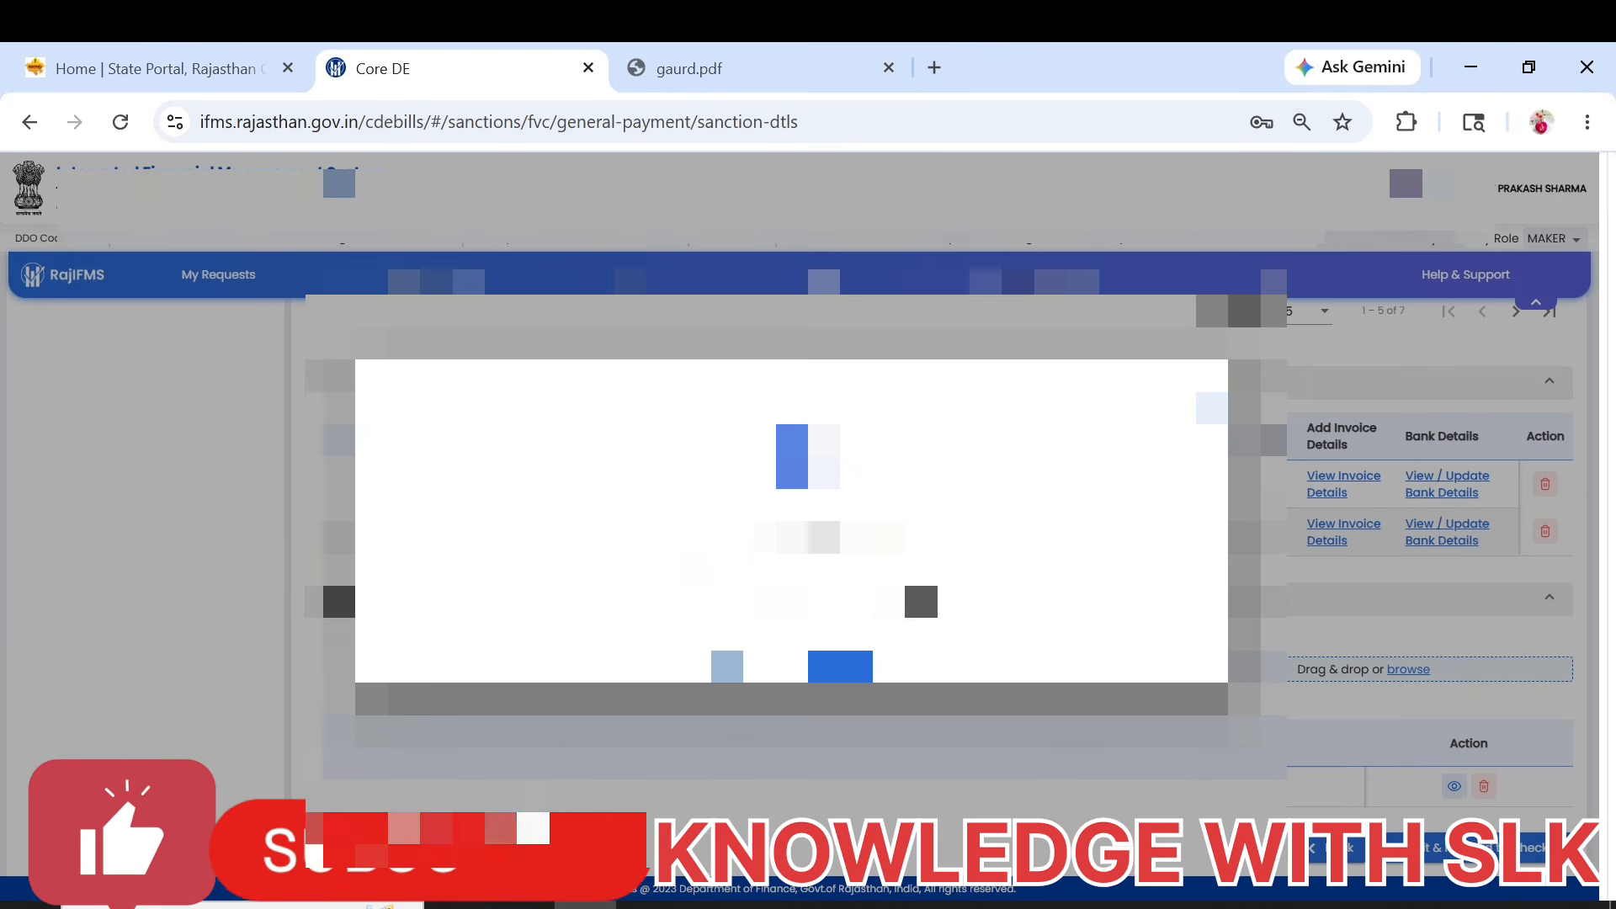
pyautogui.click(857, 667)
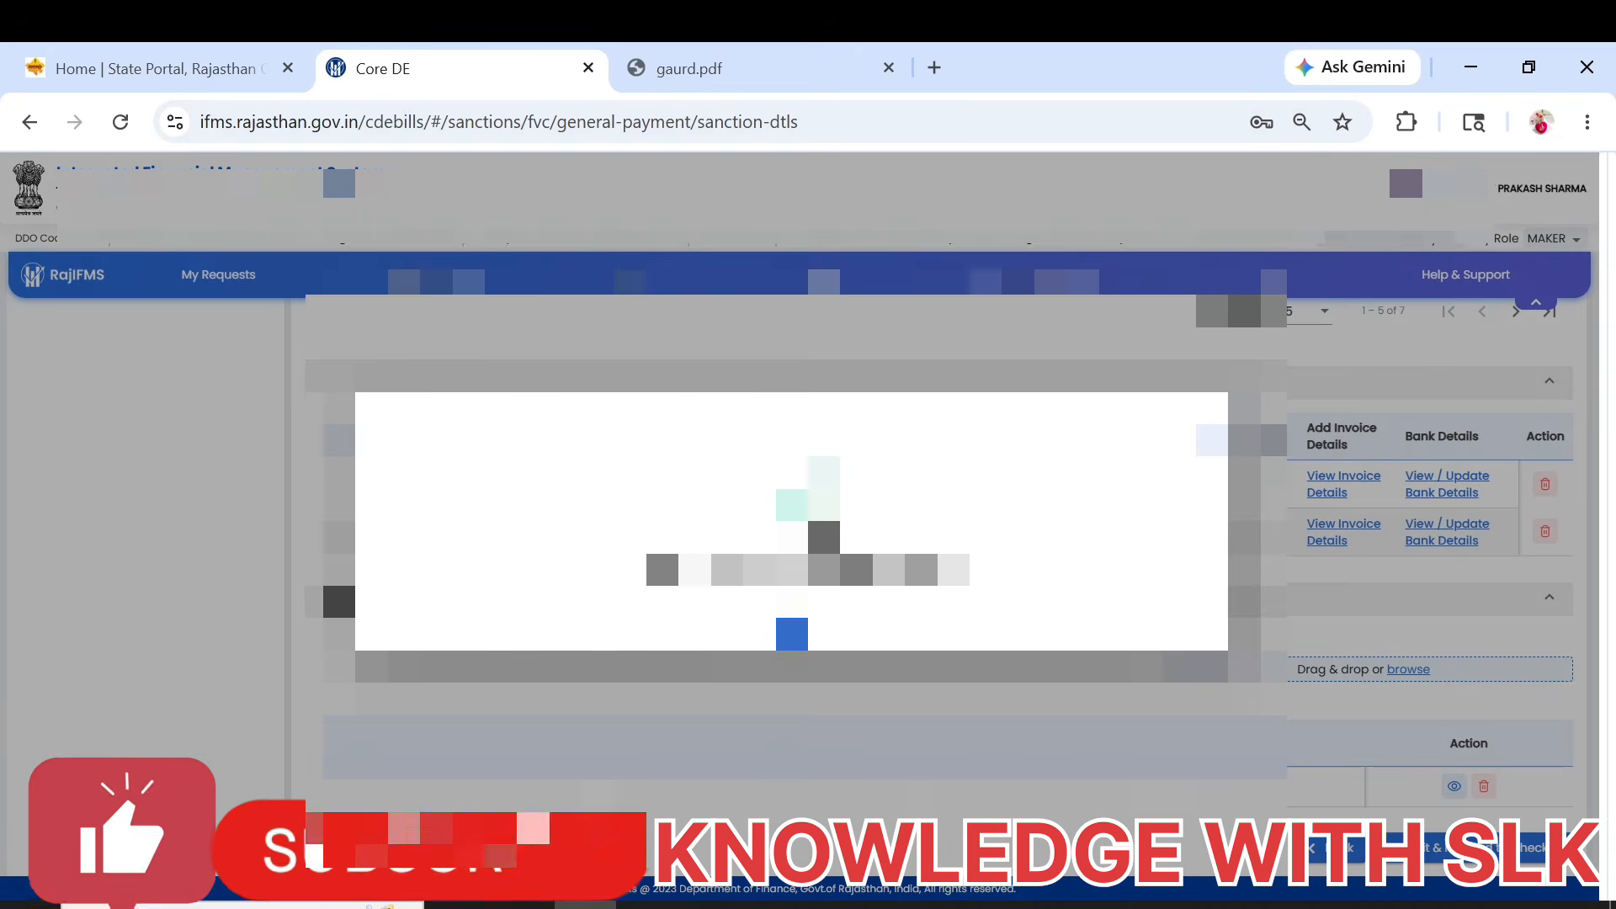
pyautogui.click(808, 633)
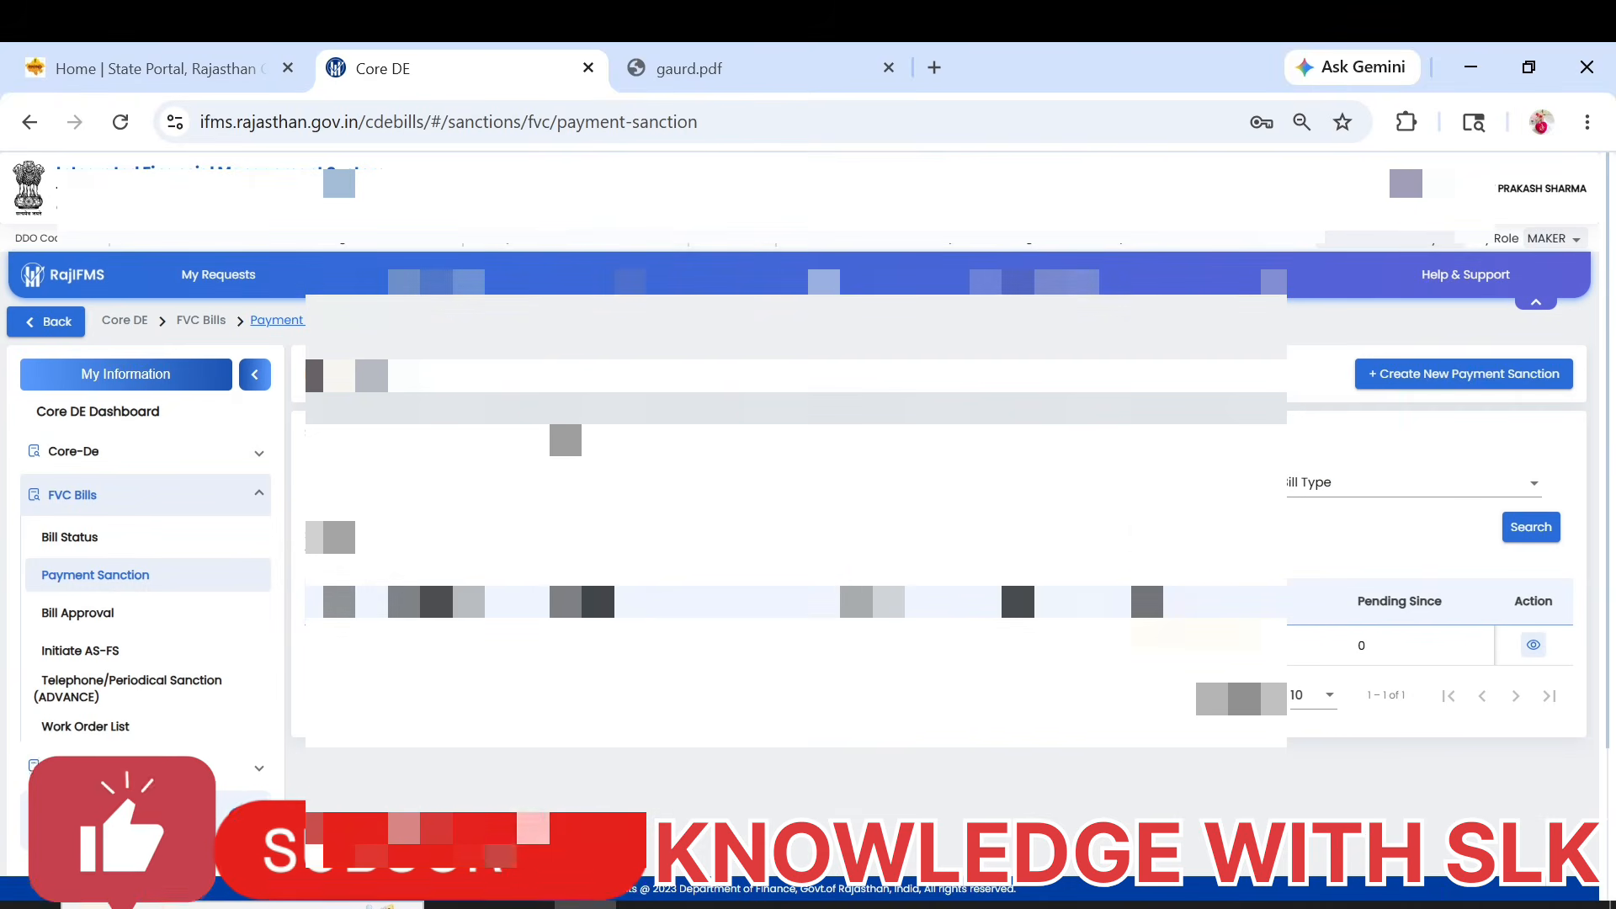
# Switch the role to CHECKER and open the pending payment sanction.
pyautogui.click(1549, 241)
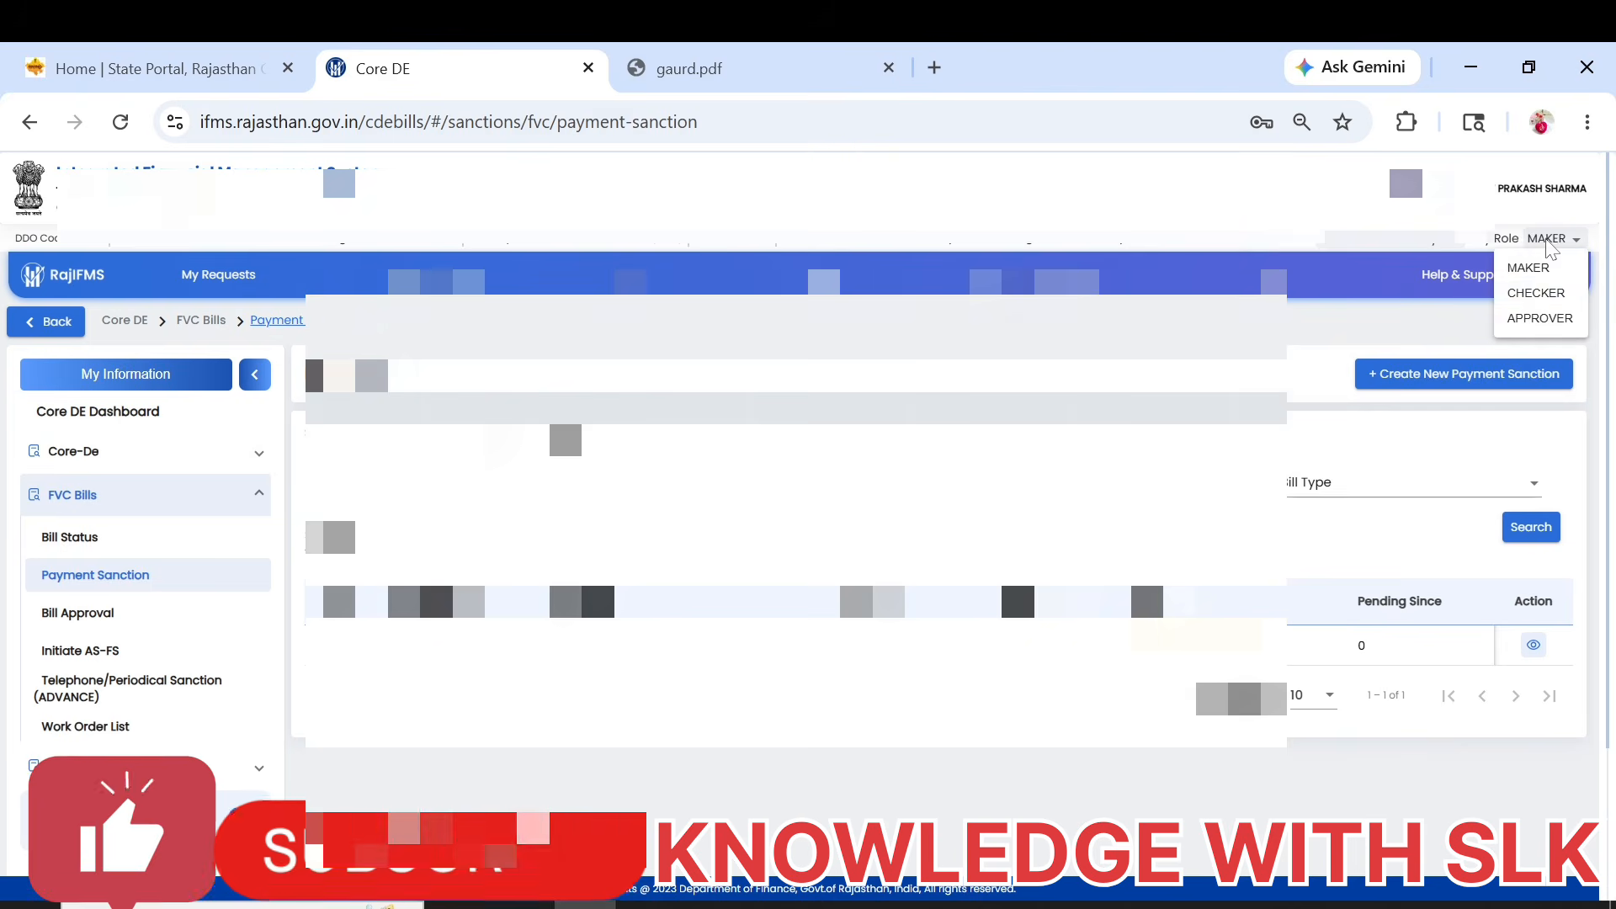
pyautogui.click(1533, 290)
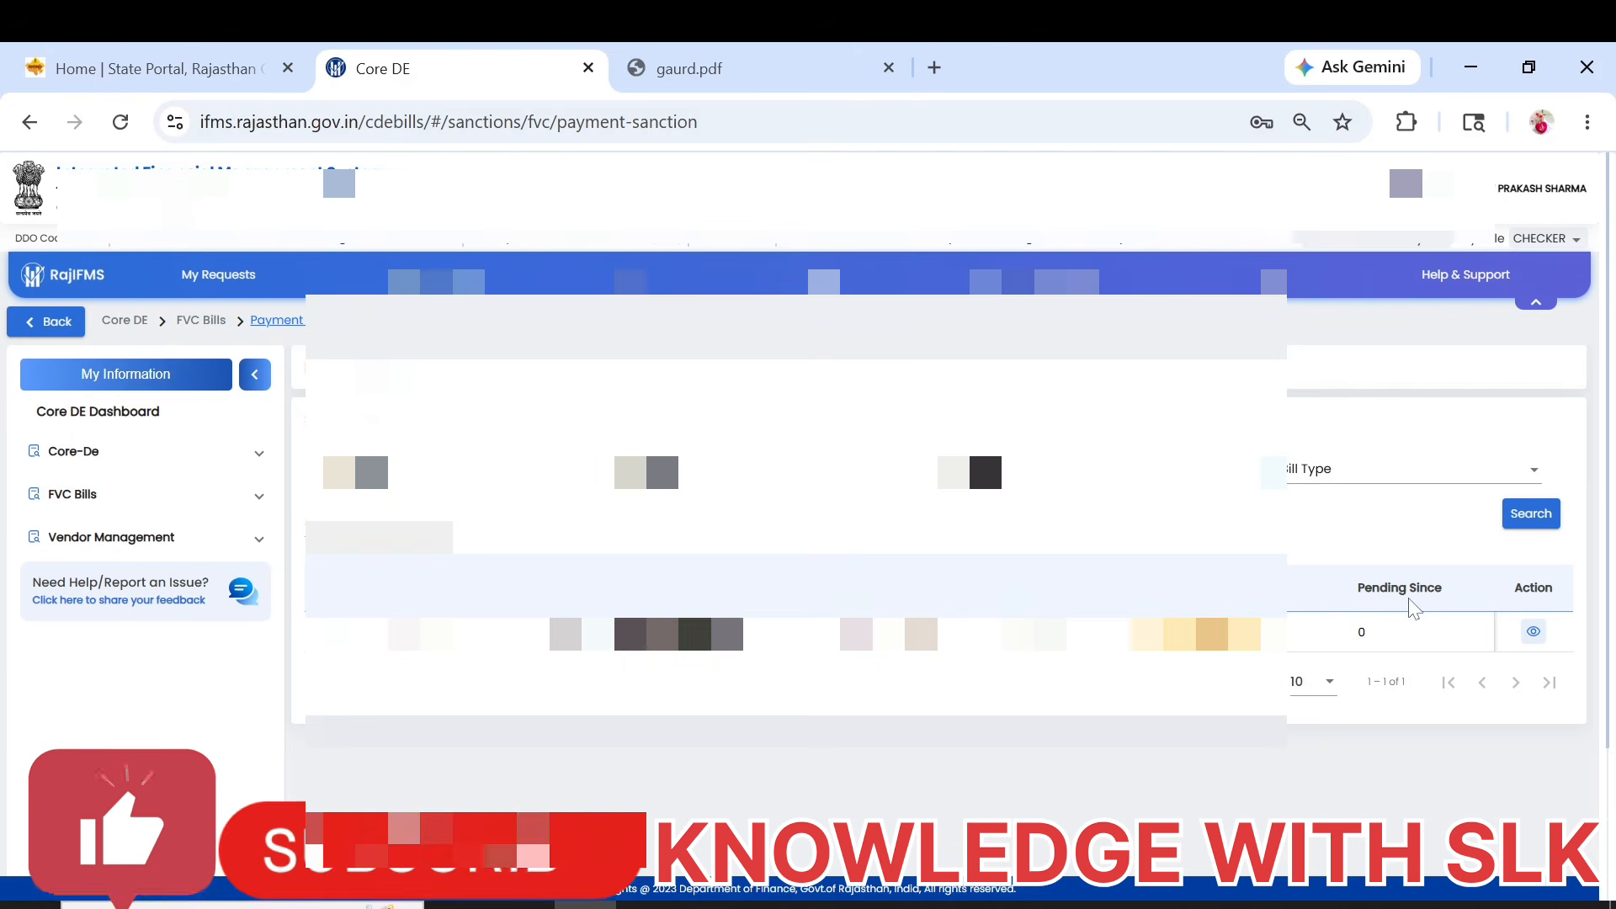
pyautogui.click(1534, 631)
pyautogui.scroll(-8, 921, 569)
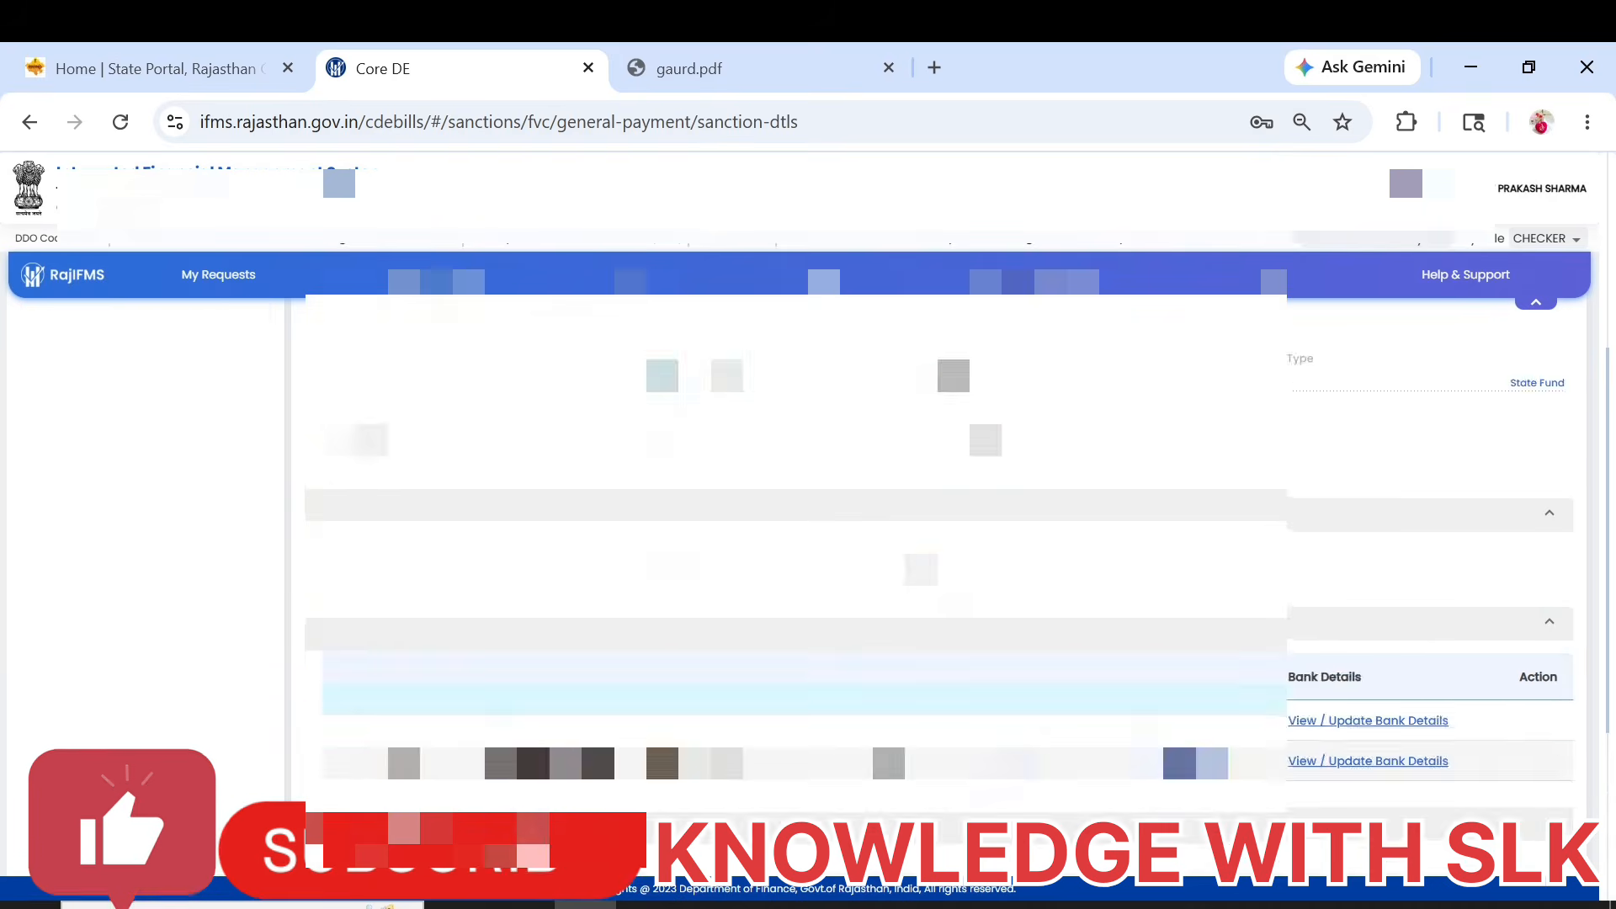
# Forward the payment sanction to the approver from the checker role.
pyautogui.click(934, 770)
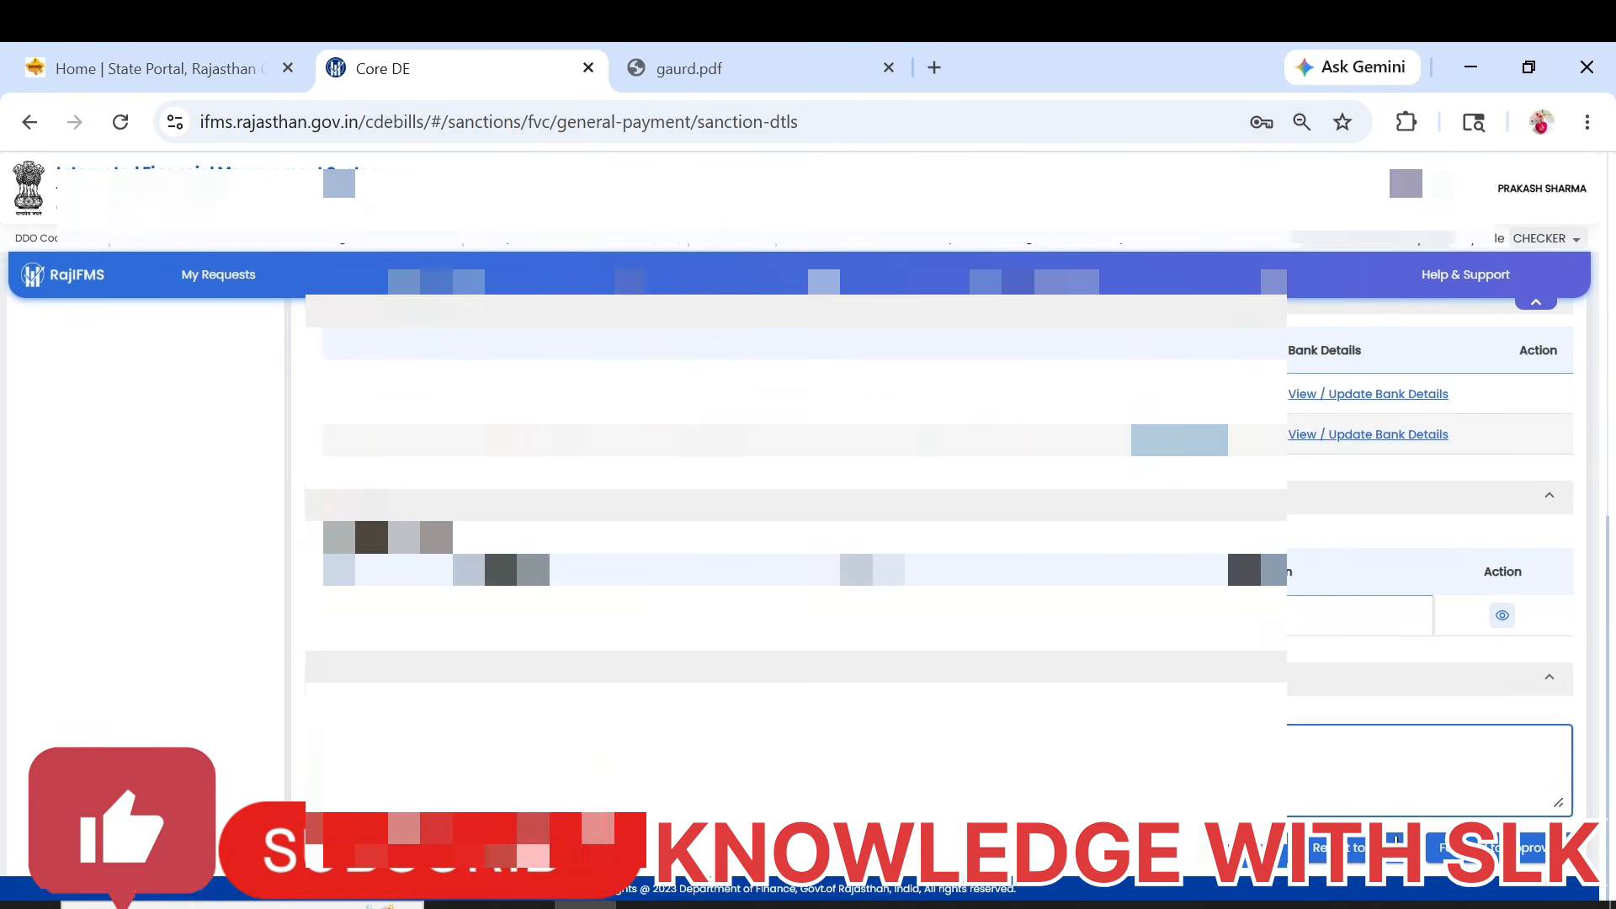
pyautogui.click(1524, 852)
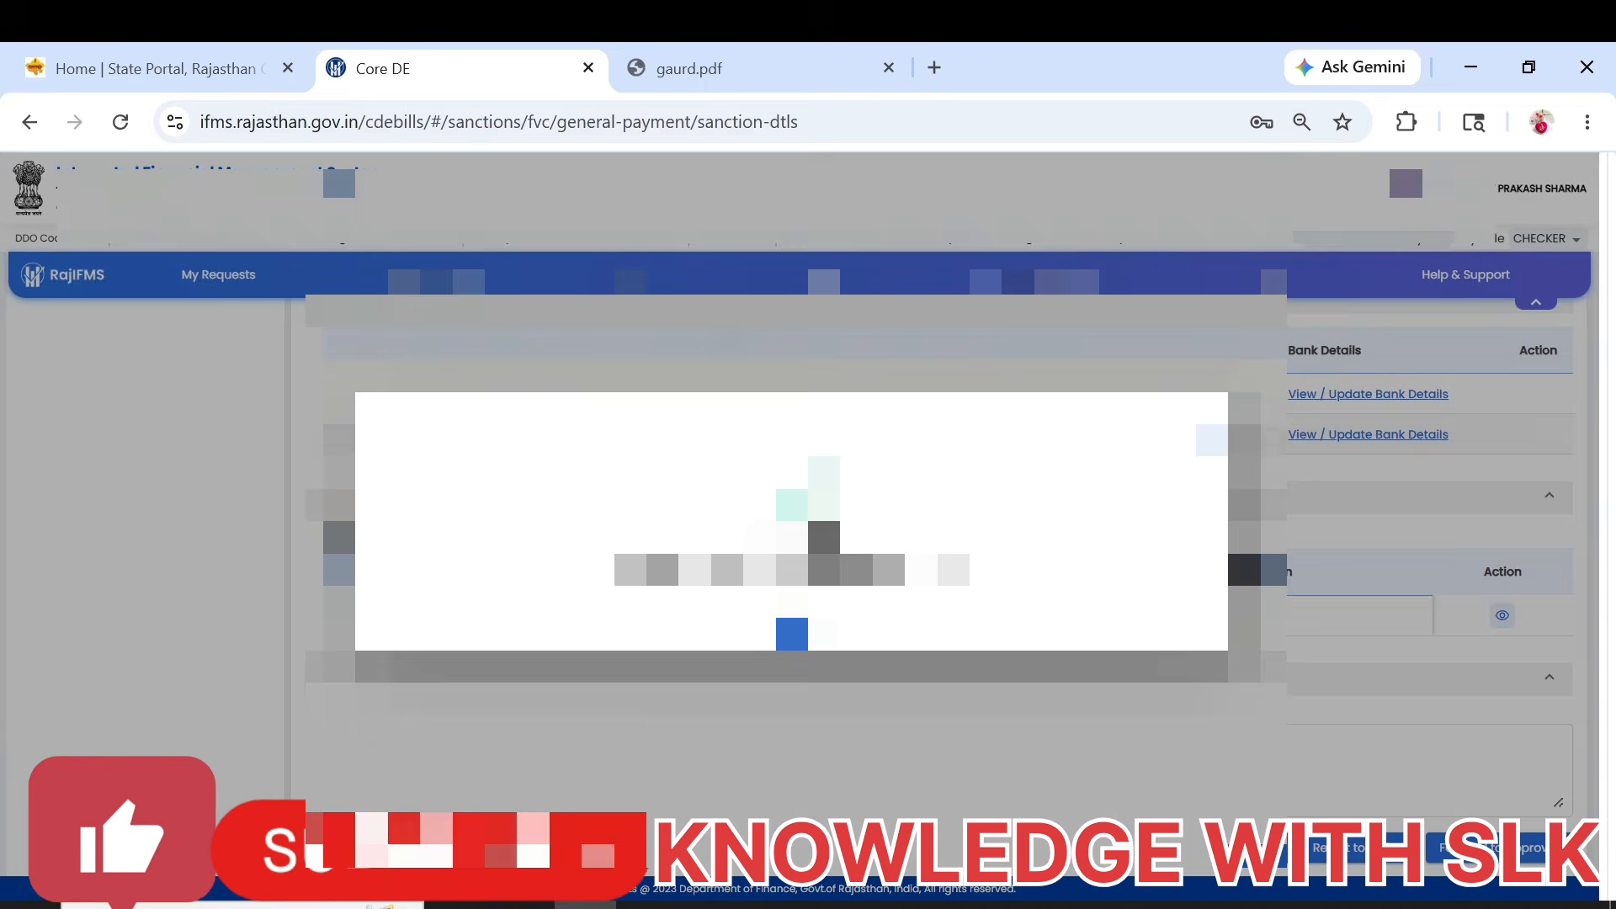
pyautogui.click(810, 633)
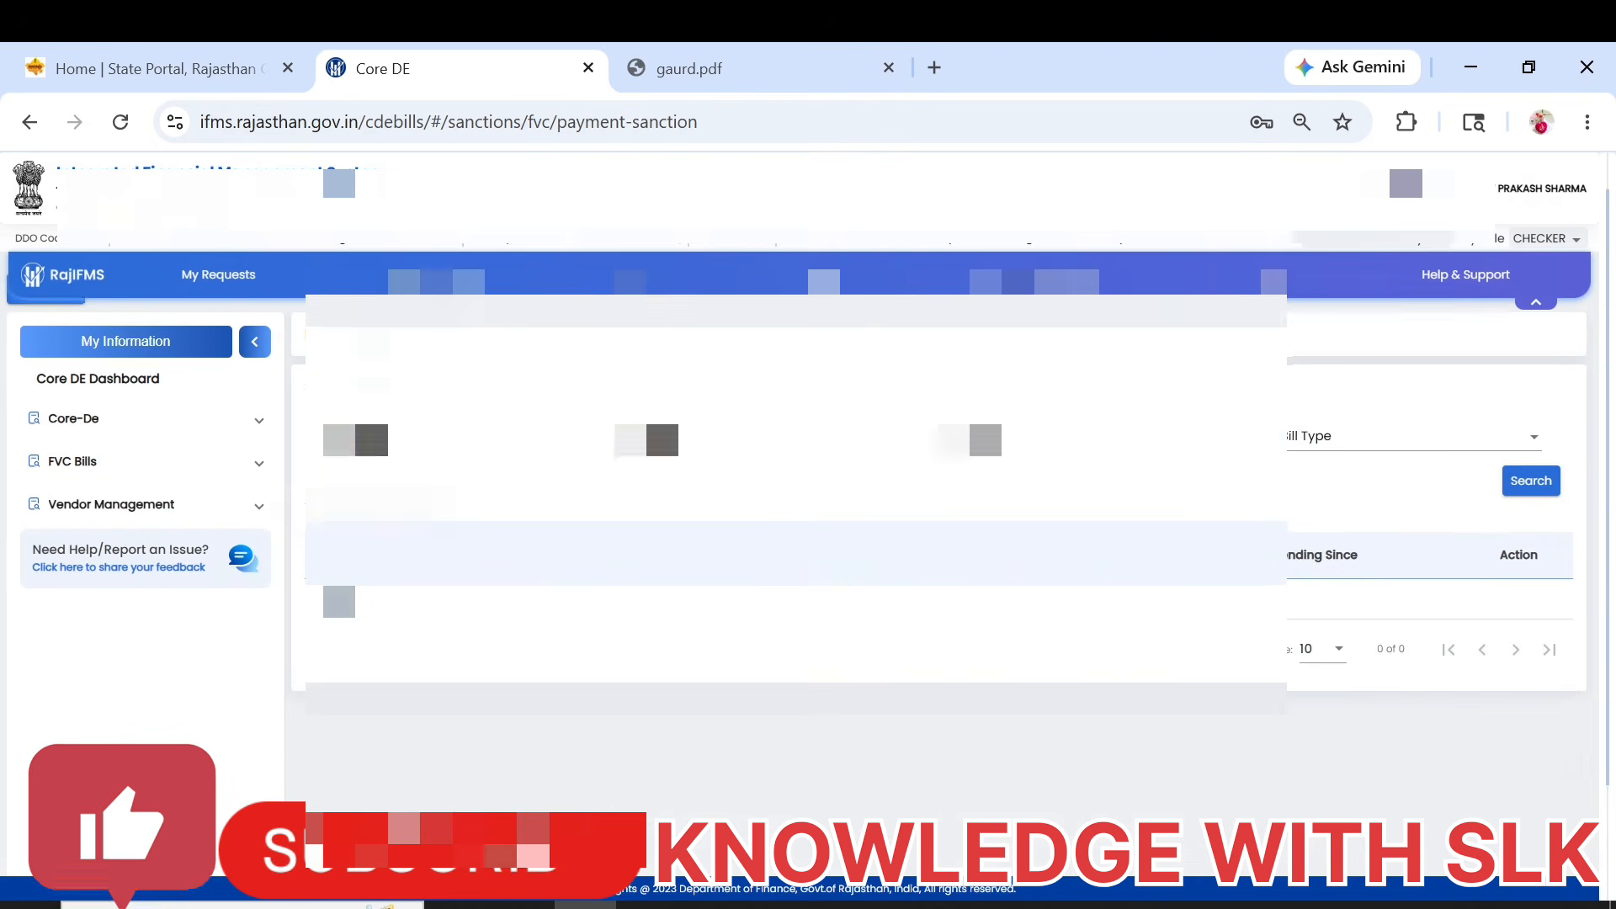
# Switch the role to APPROVER and open the forwarded payment sanction.
pyautogui.click(1559, 251)
pyautogui.click(1540, 318)
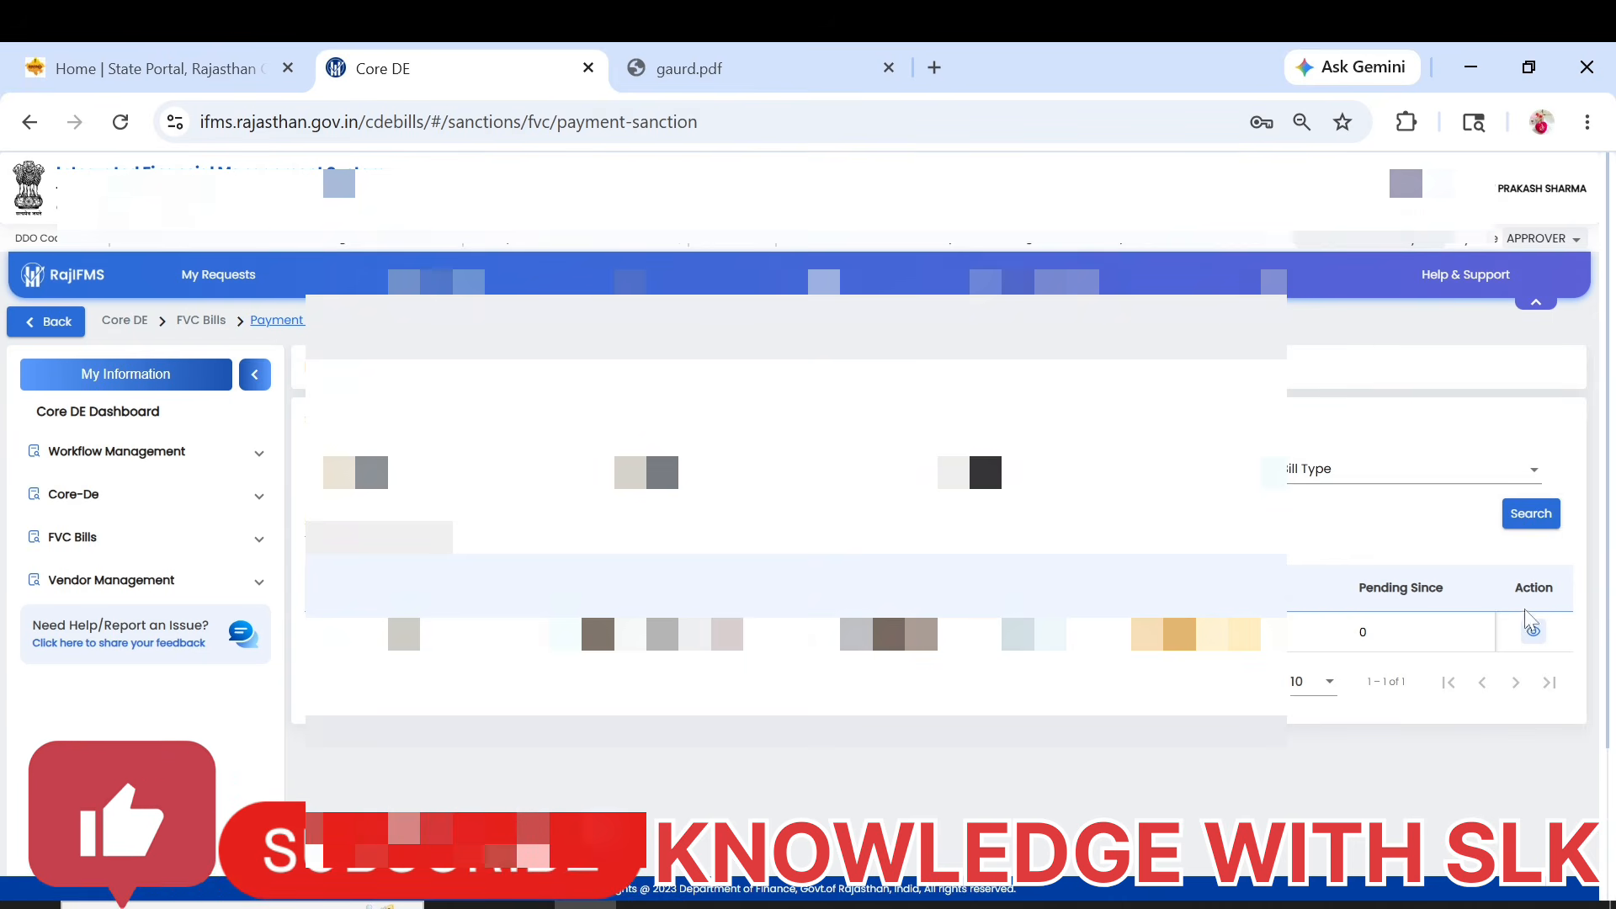
pyautogui.click(1532, 635)
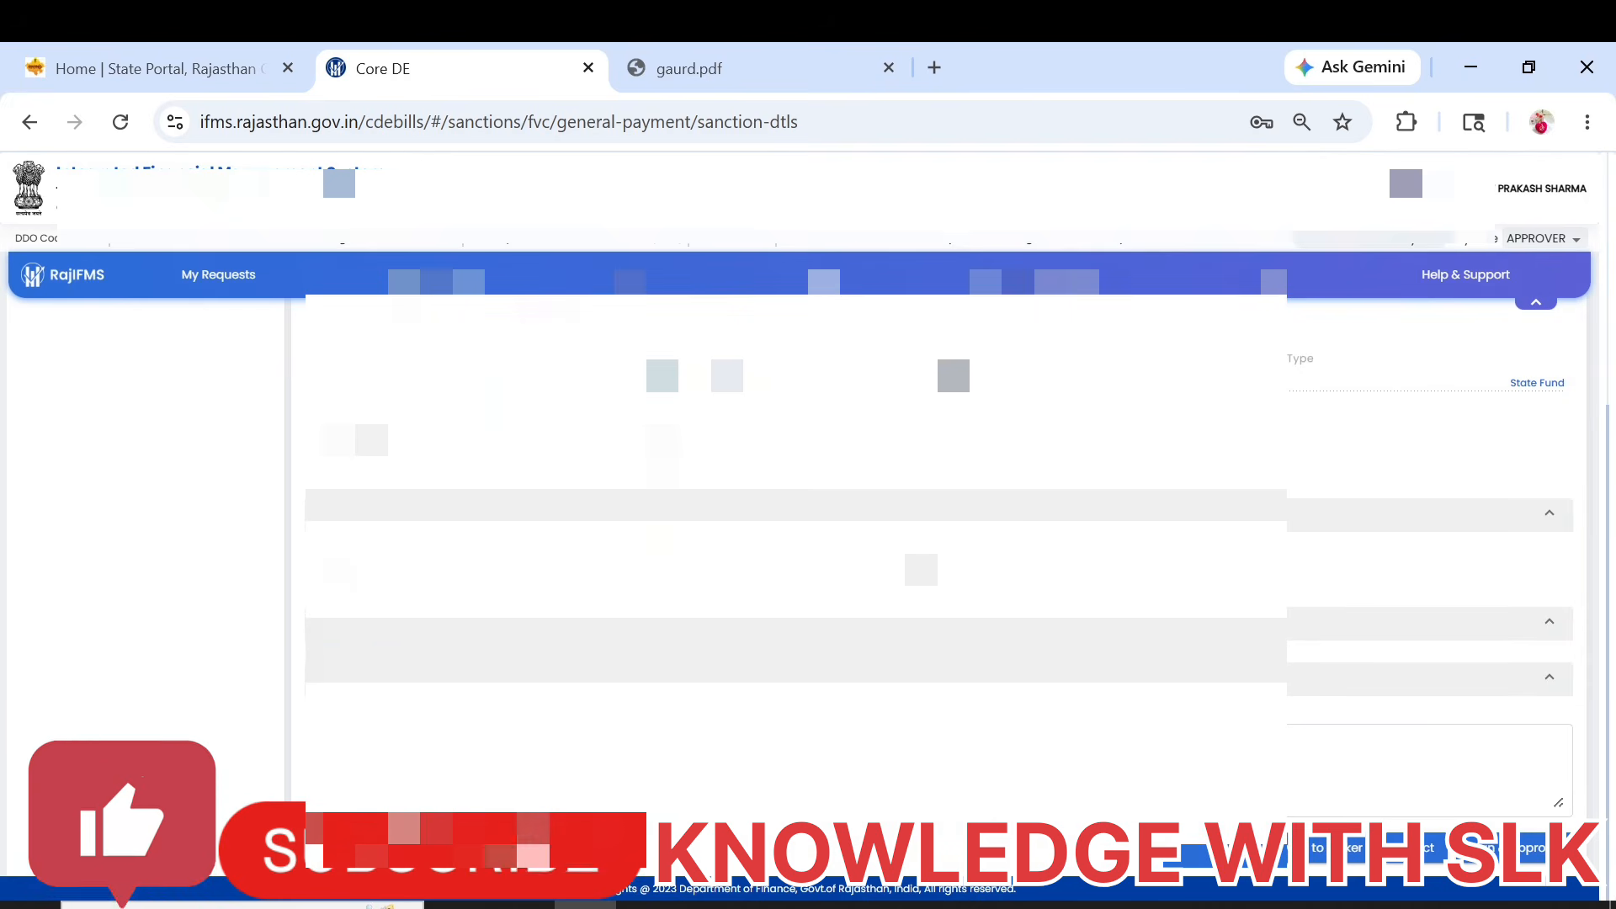
# Review the sanction as approver and confirm its approval to open the payment sanction document for digital signing.
pyautogui.click(842, 767)
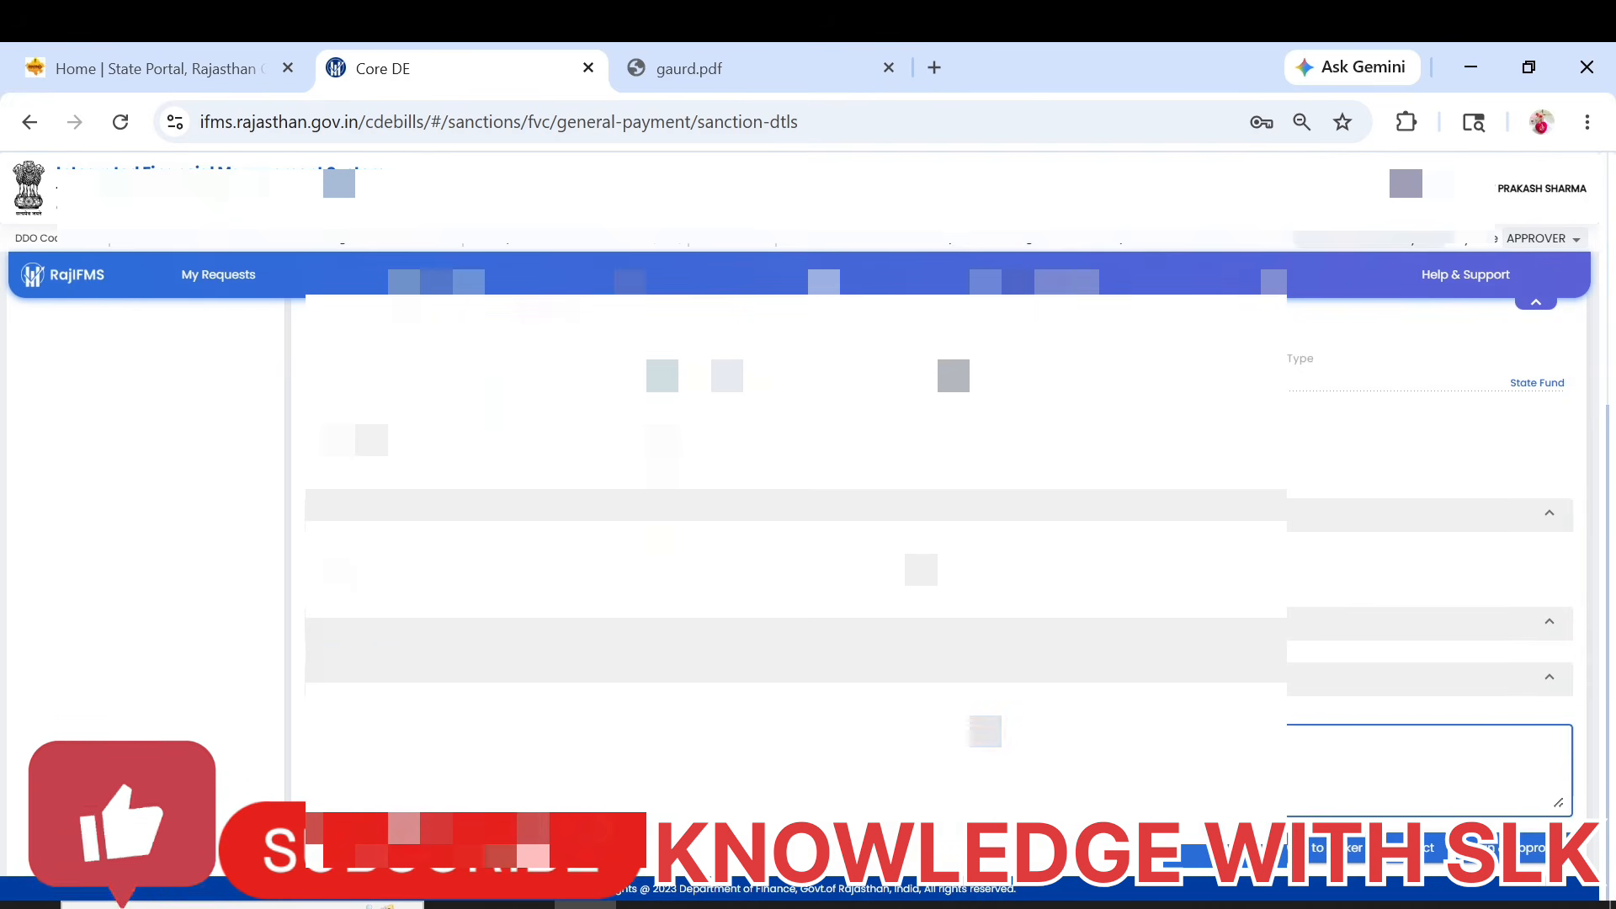
pyautogui.scroll(5, 926, 547)
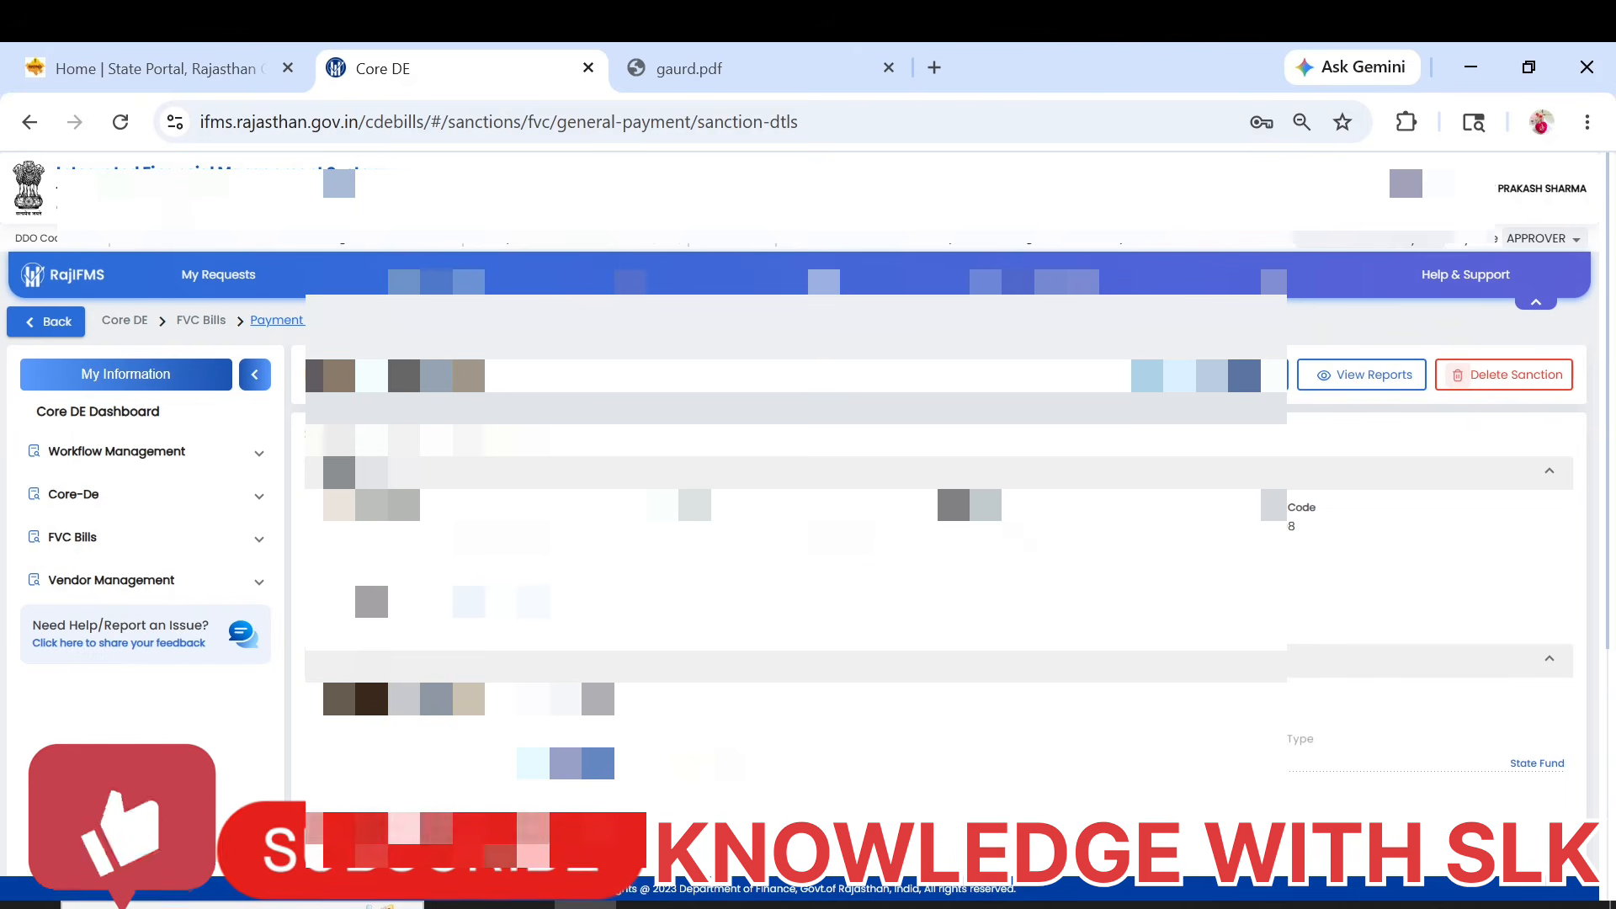
pyautogui.scroll(-5, 1381, 559)
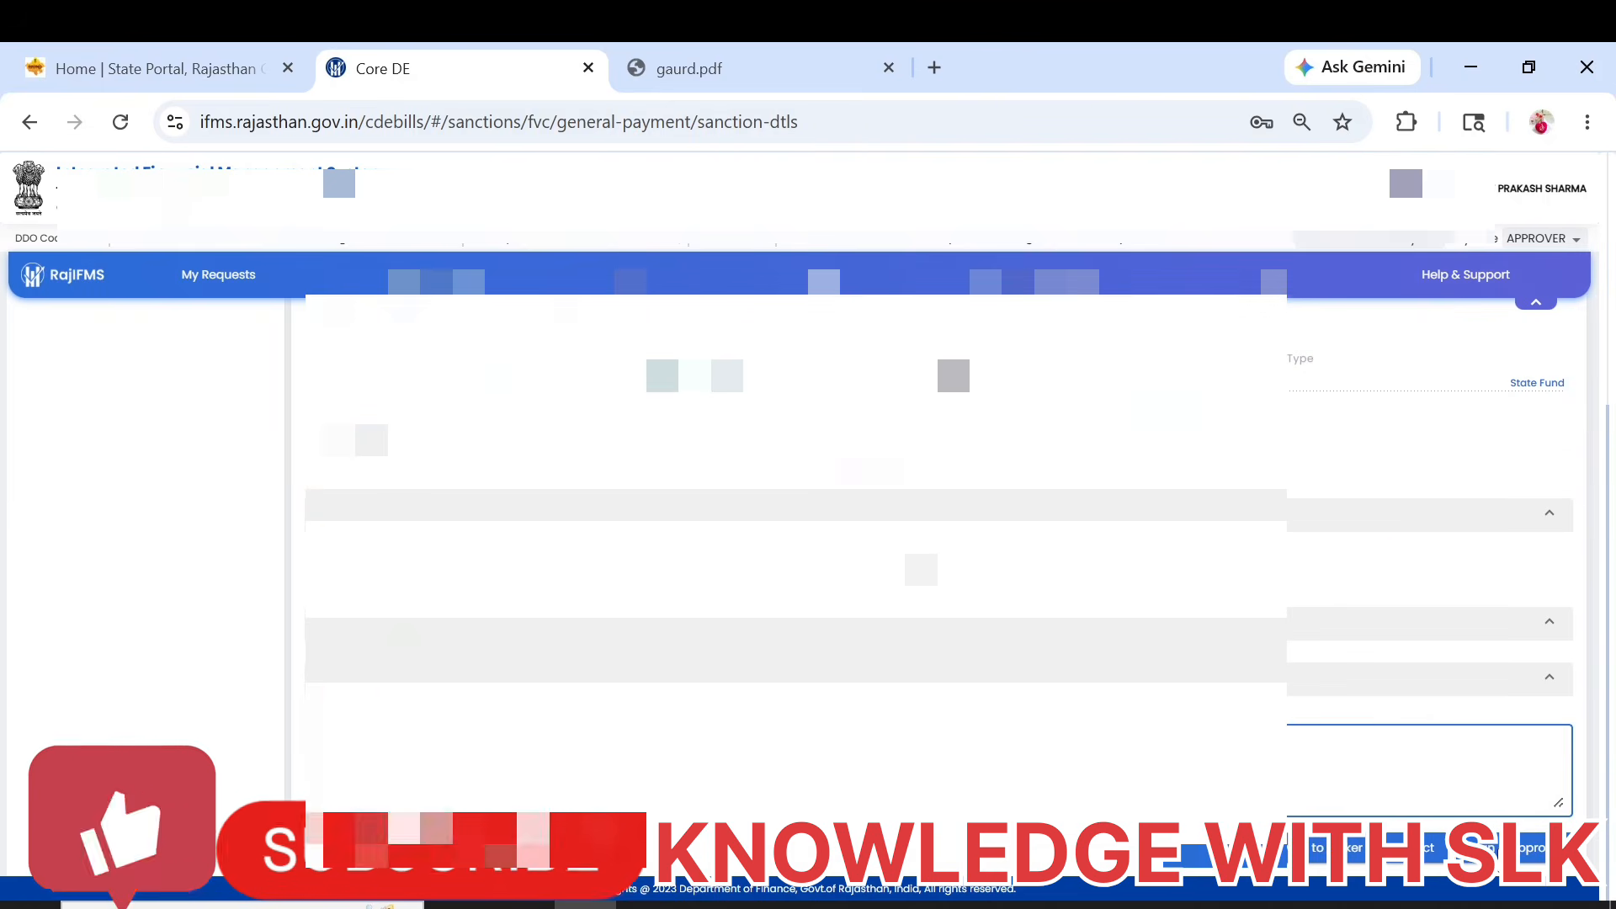
pyautogui.click(1515, 848)
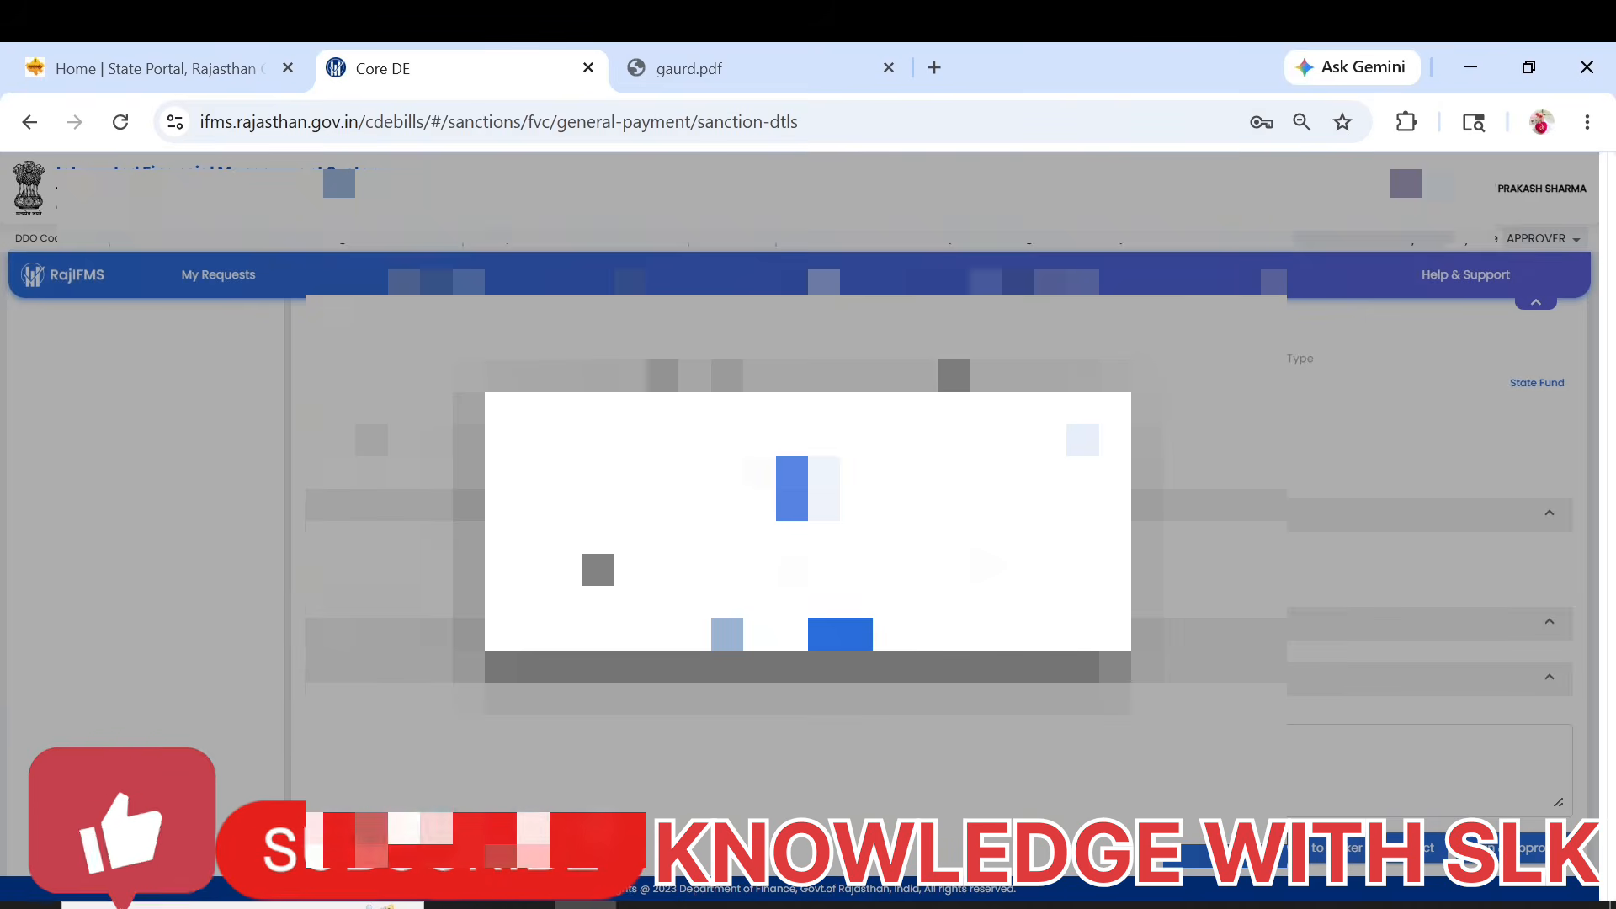
pyautogui.click(834, 635)
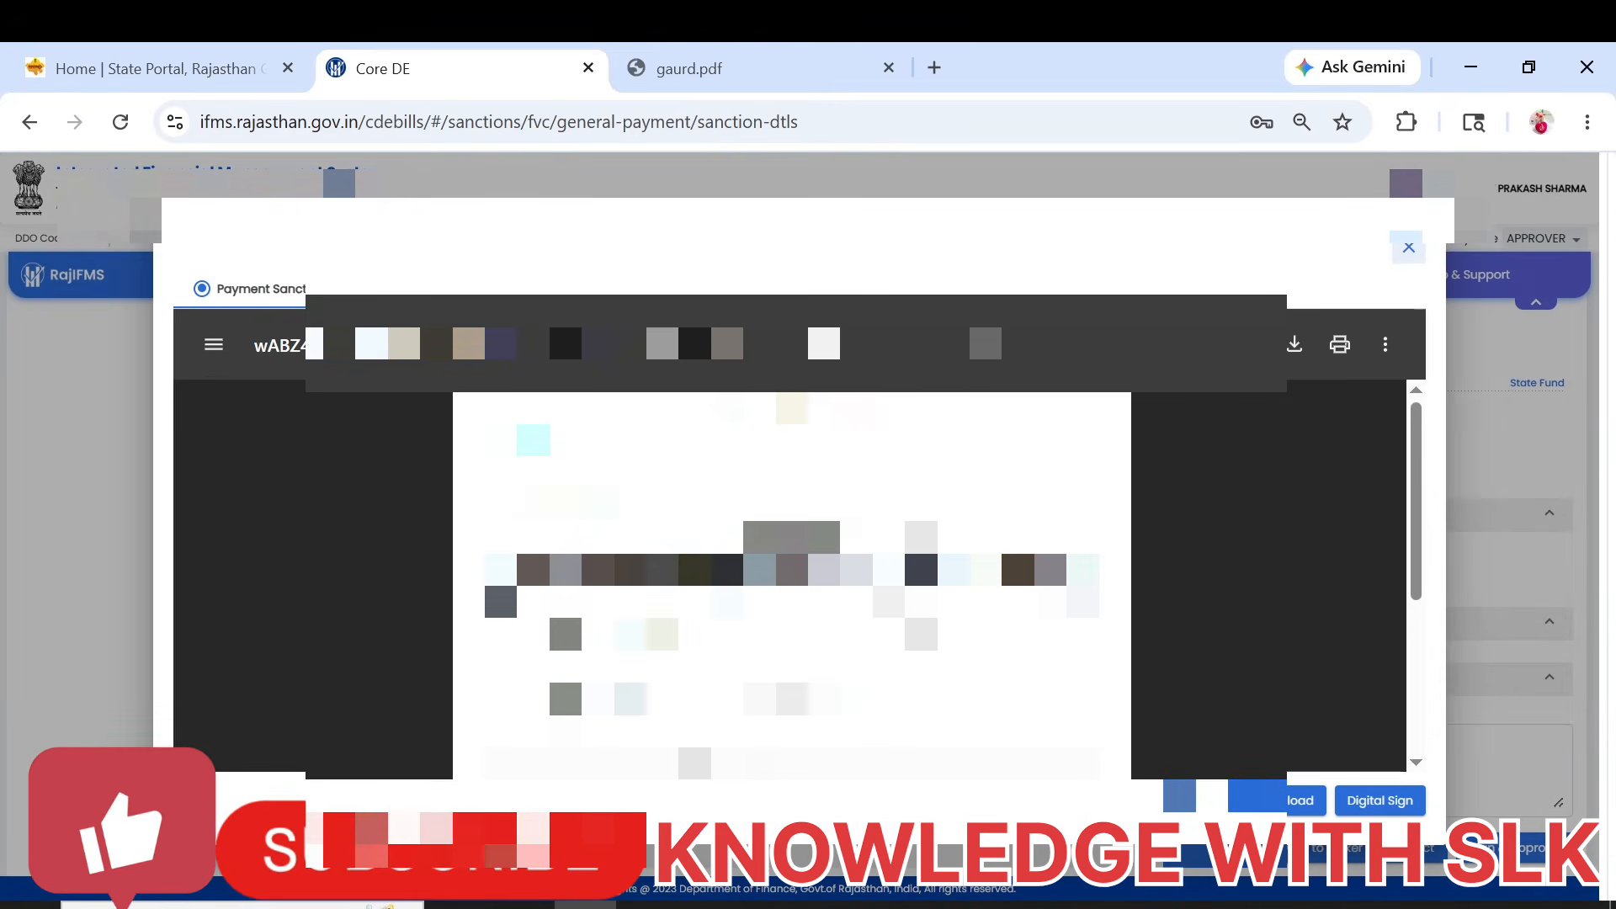